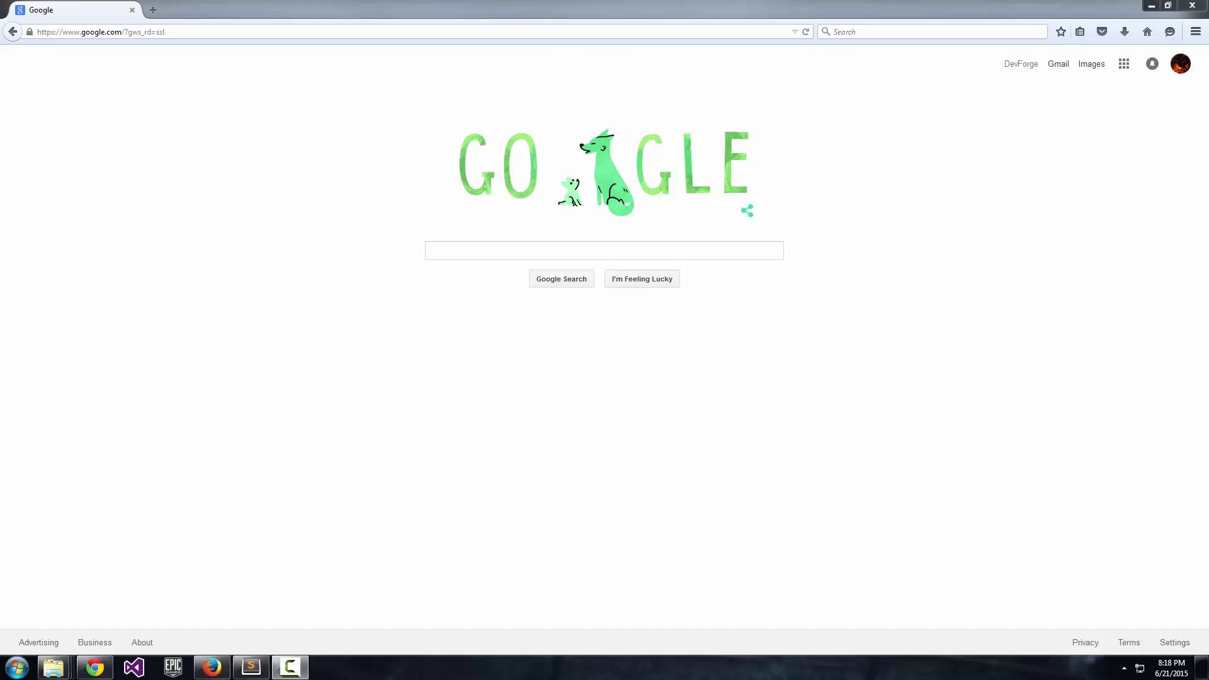
Google 'locate32' and open the official Locate32 site at locate32.cogit.net
click(491, 253)
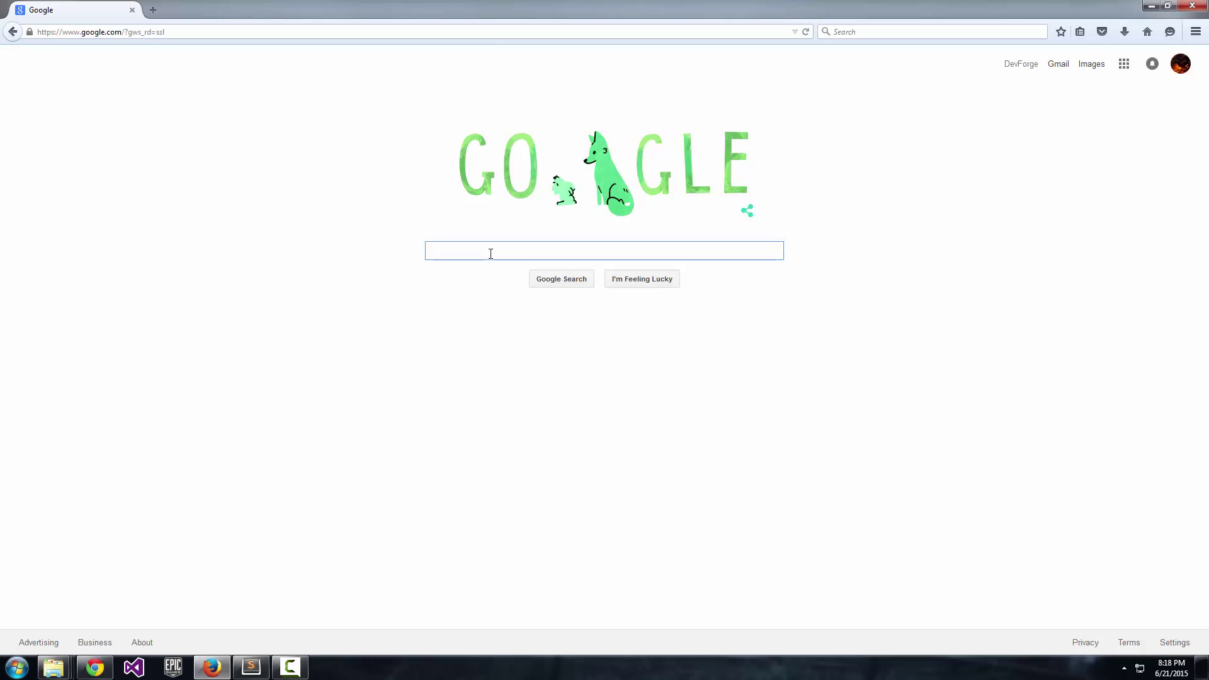
text(locate32)
key(Return)
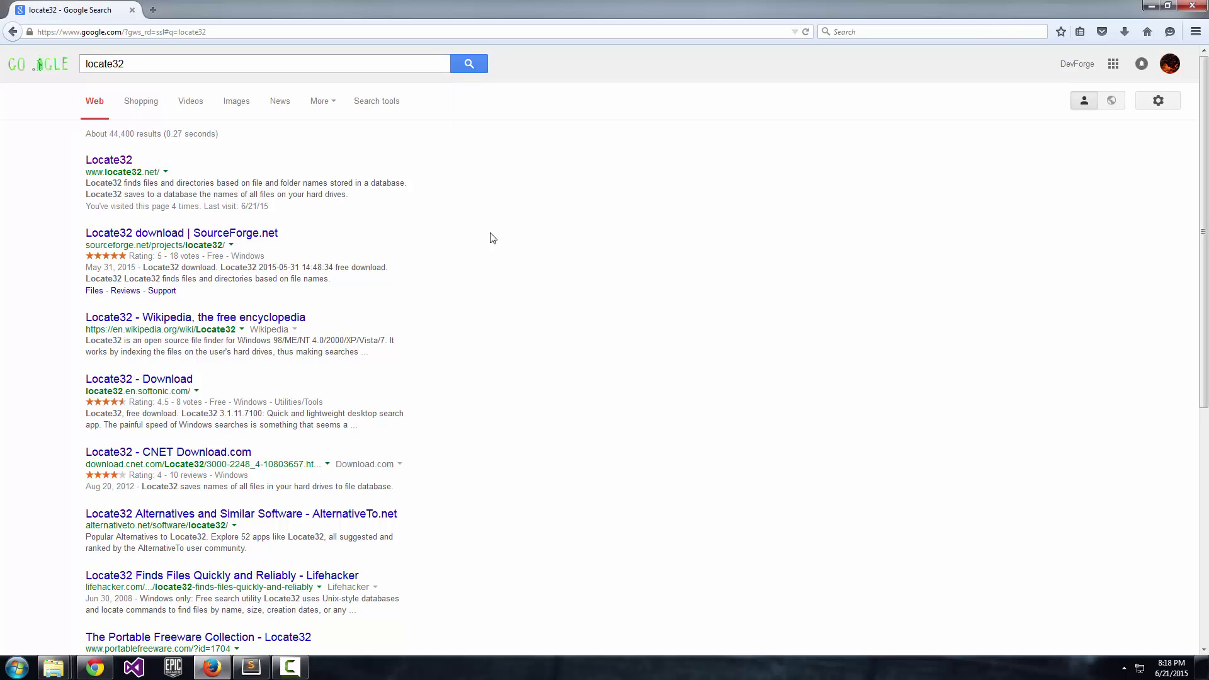
click(109, 163)
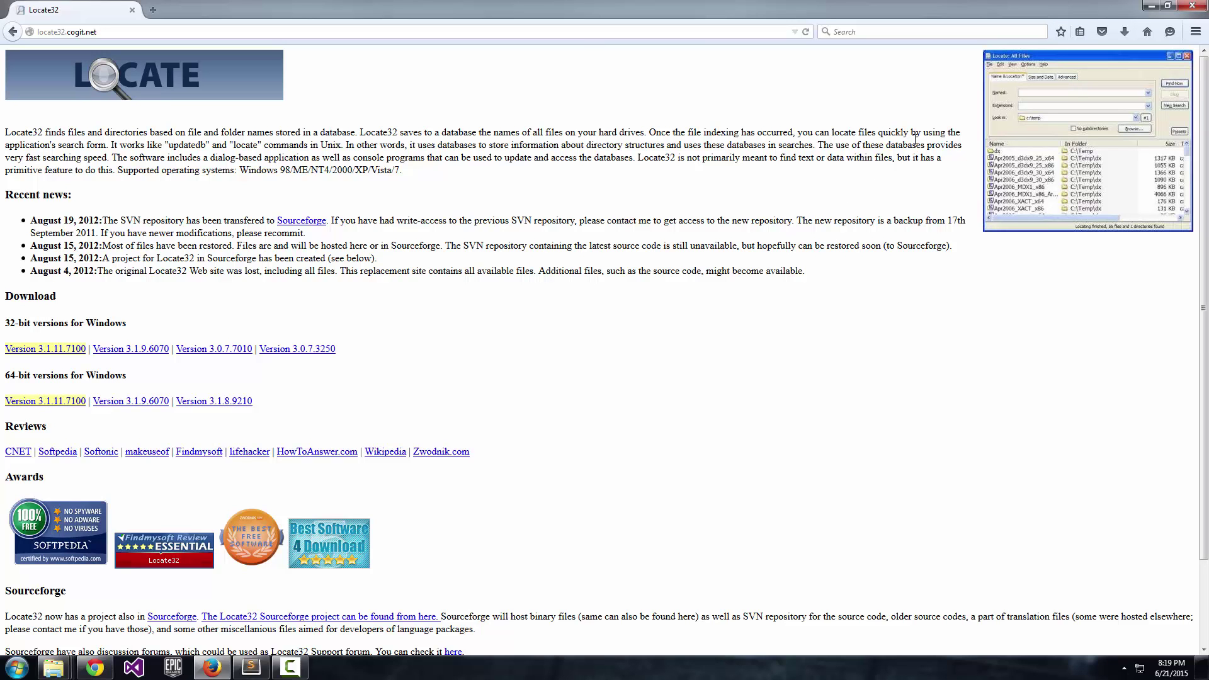
Close Firefox and launch Locate32 through Launchy with 'loc', allowing it past the security warning
click(1192, 6)
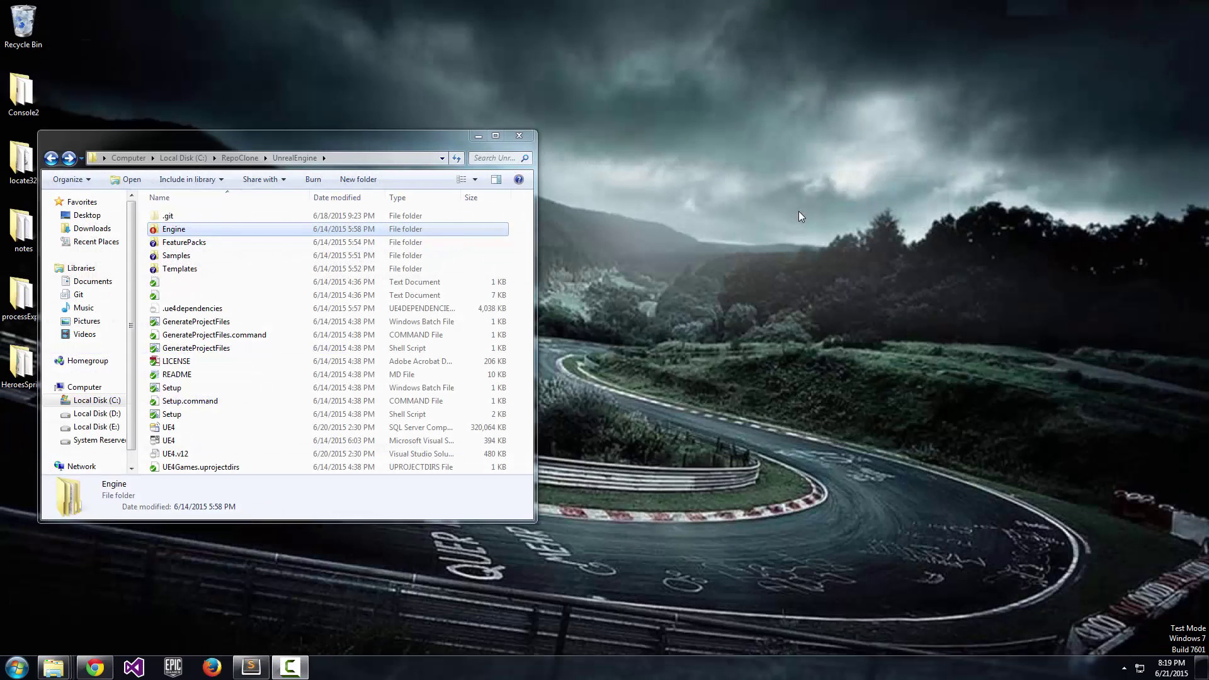
key(alt+space)
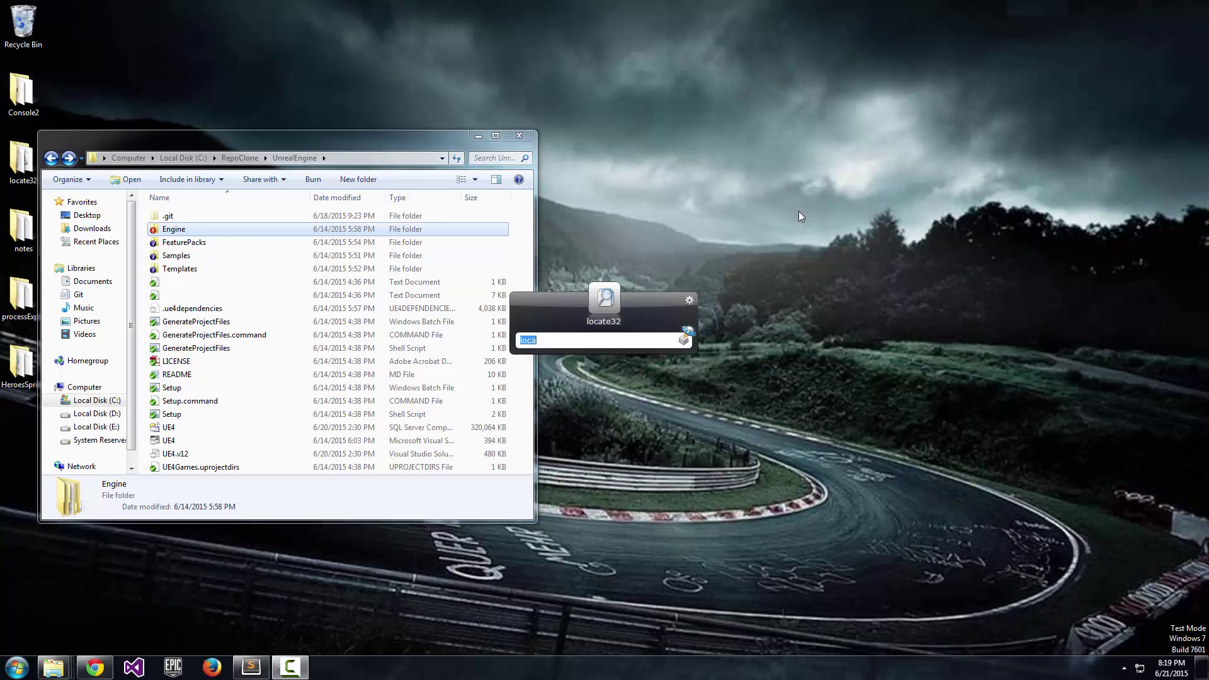
text(loc)
key(Return)
key(Left)
key(Return)
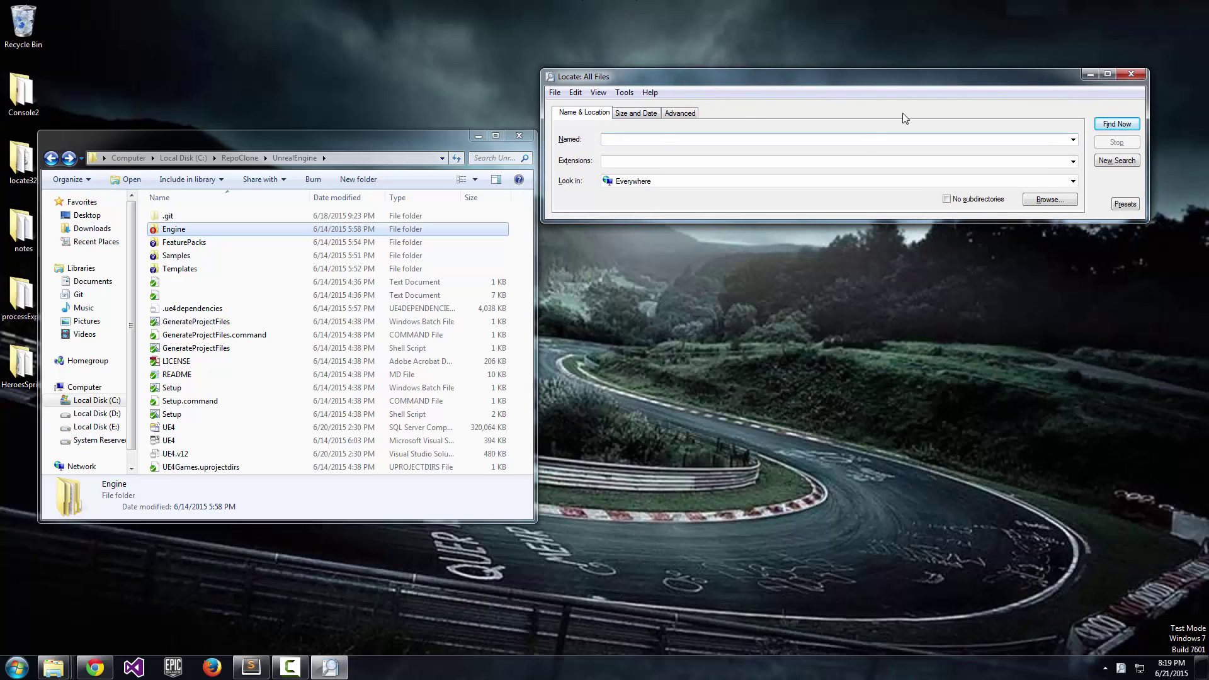
click(557, 95)
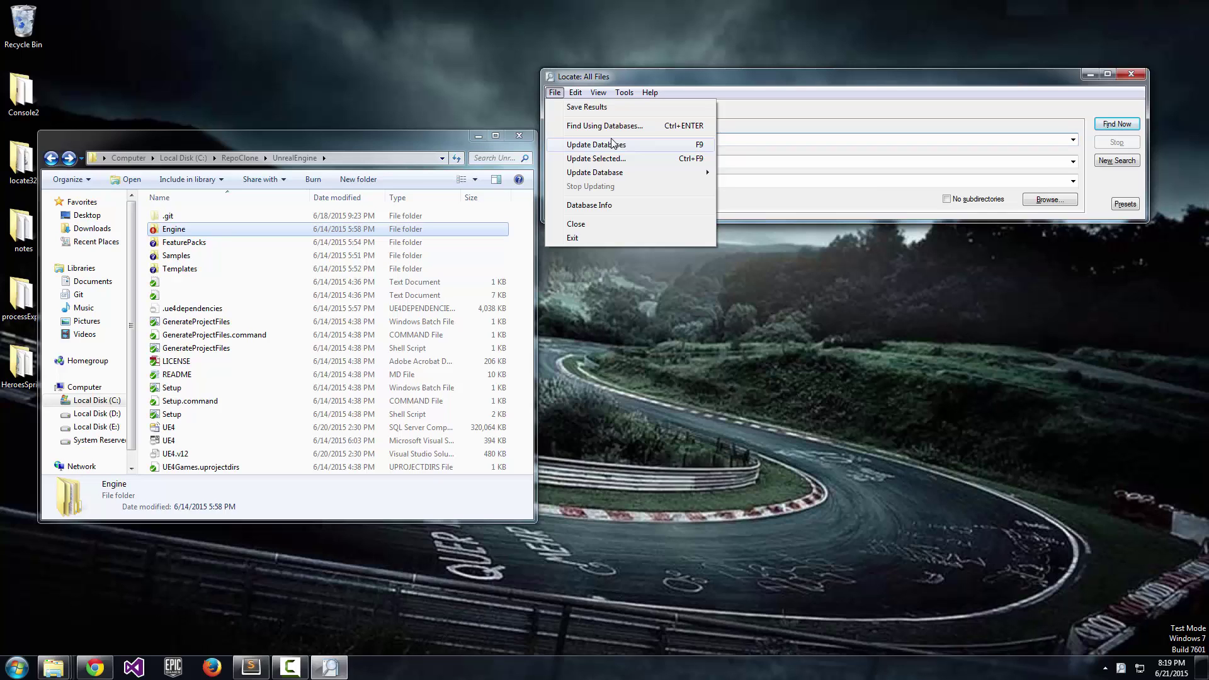
click(793, 86)
click(670, 162)
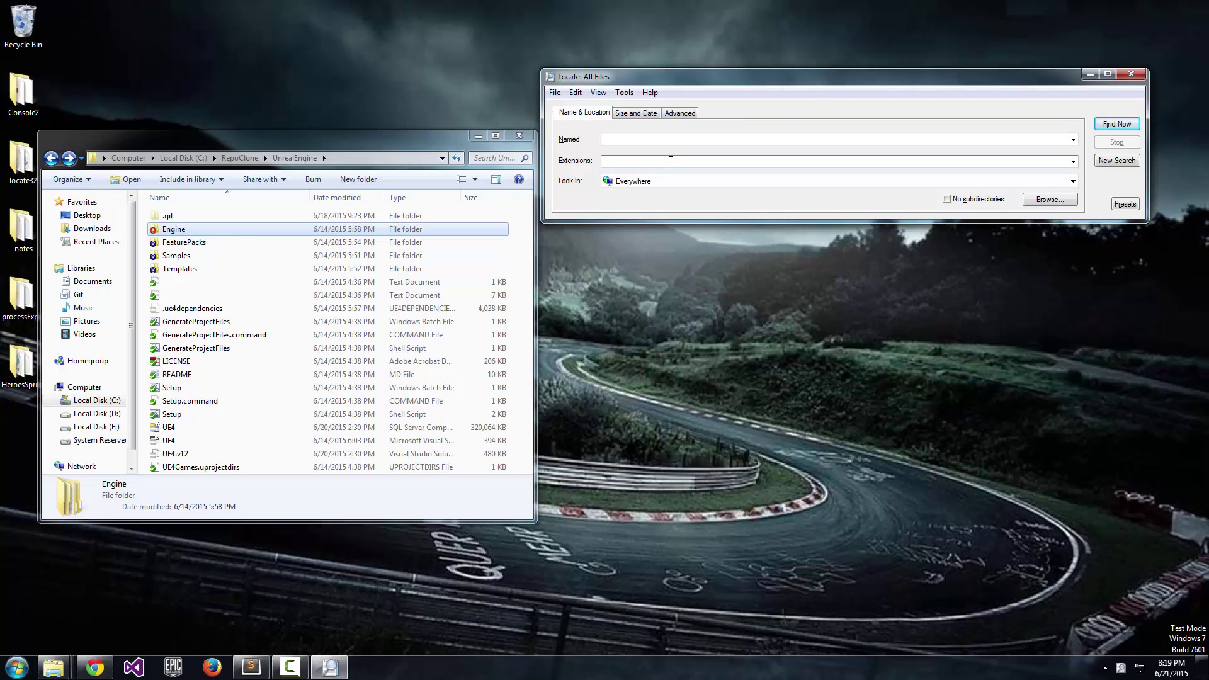
Search Everywhere for the .dll extension and scroll through the DLL results, such as BINKW32.DLL
text(.dll)
key(Return)
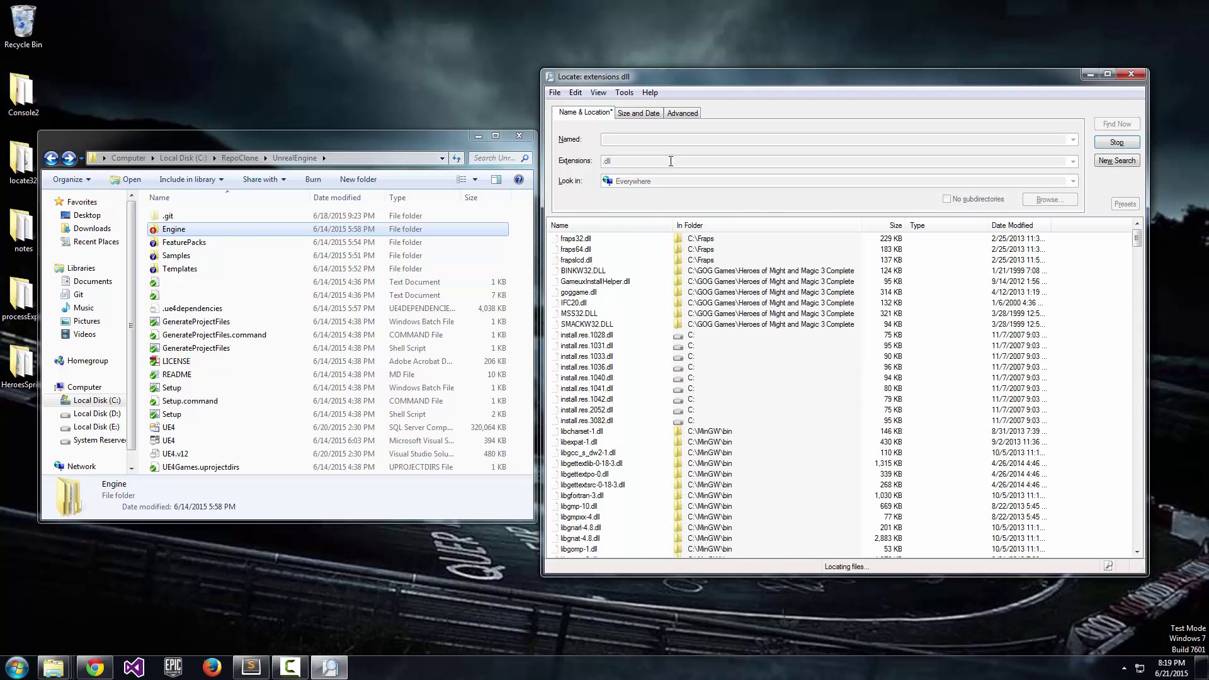
click(576, 272)
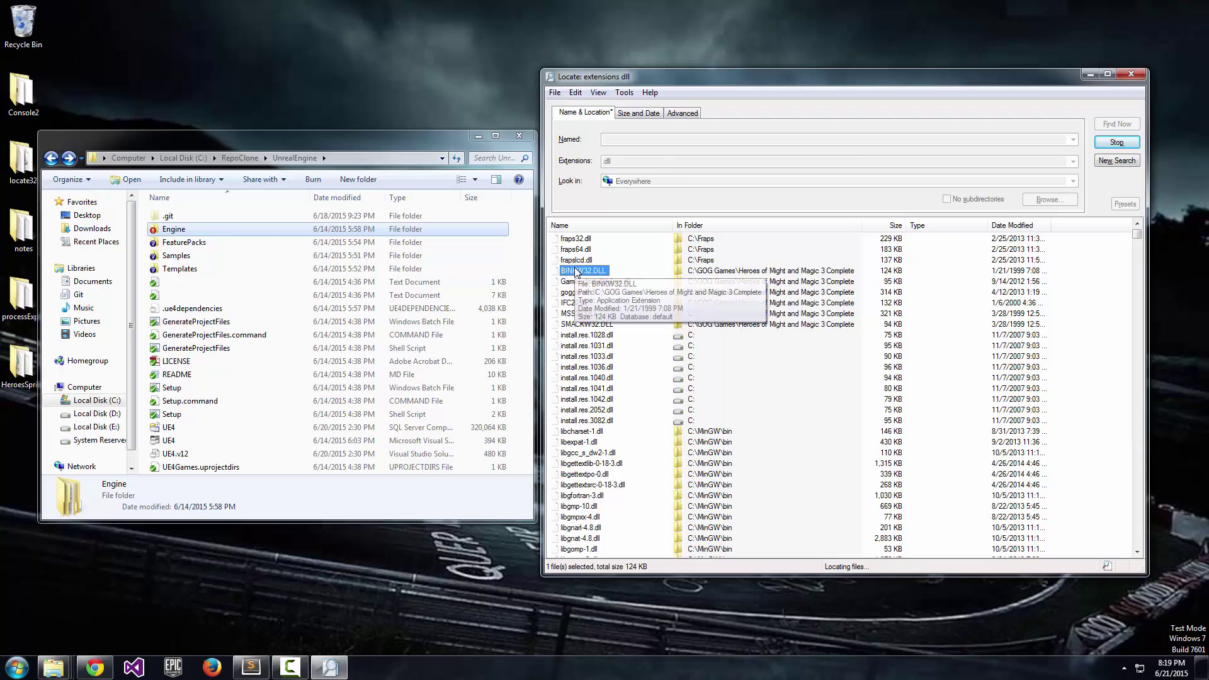
scroll(575, 272, down, 20)
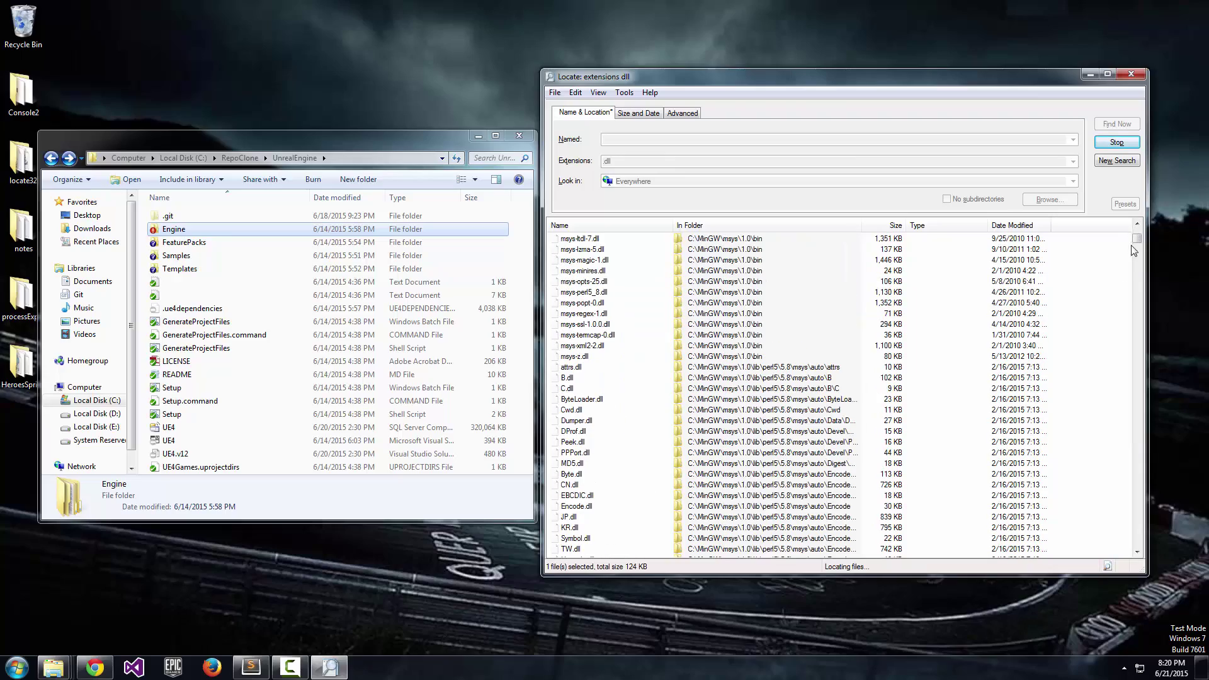
drag(1139, 239, 1113, 312)
click(575, 317)
scroll(1068, 363, down, 20)
scroll(1065, 361, down, 20)
scroll(1094, 342, down, 4)
drag(1137, 271, 1135, 221)
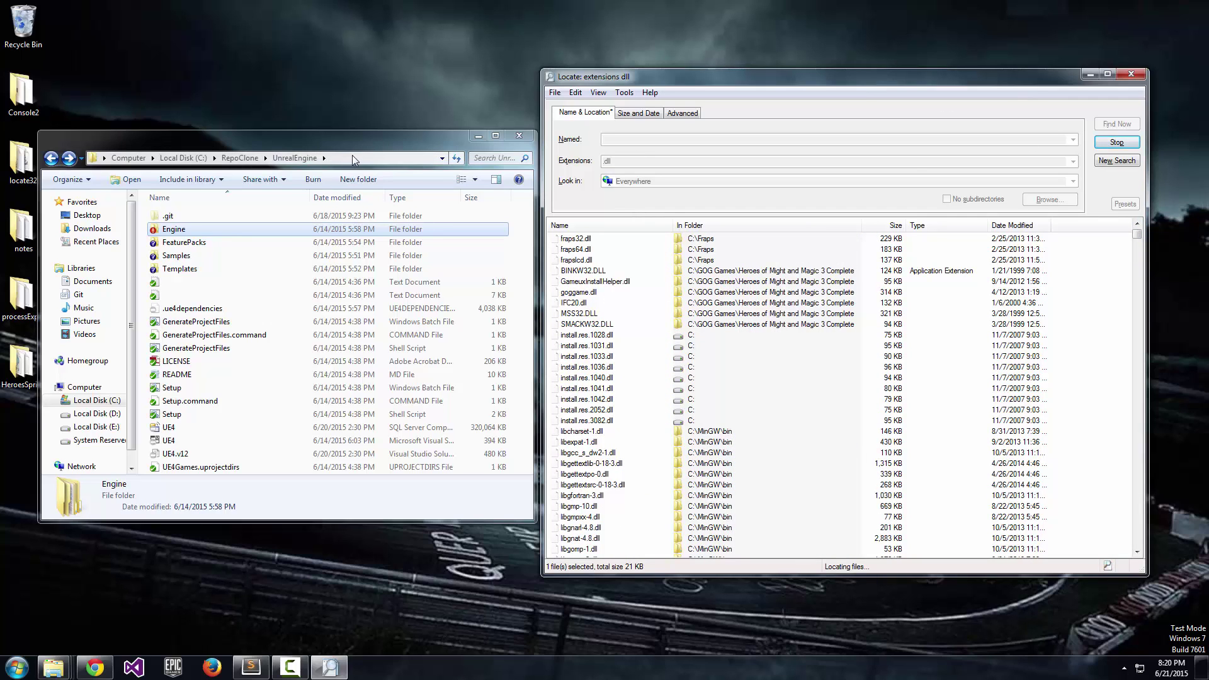
Stop Locate32's running Everywhere DLL search at 22260 files
drag(289, 145, 289, 145)
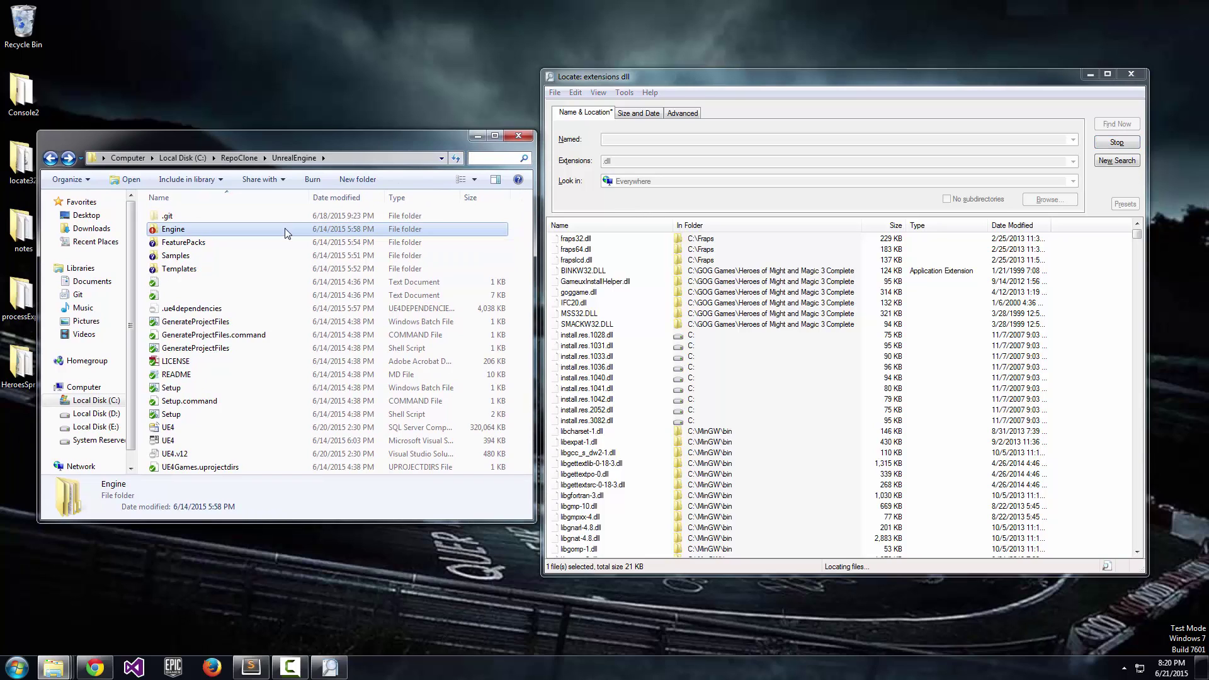
click(498, 155)
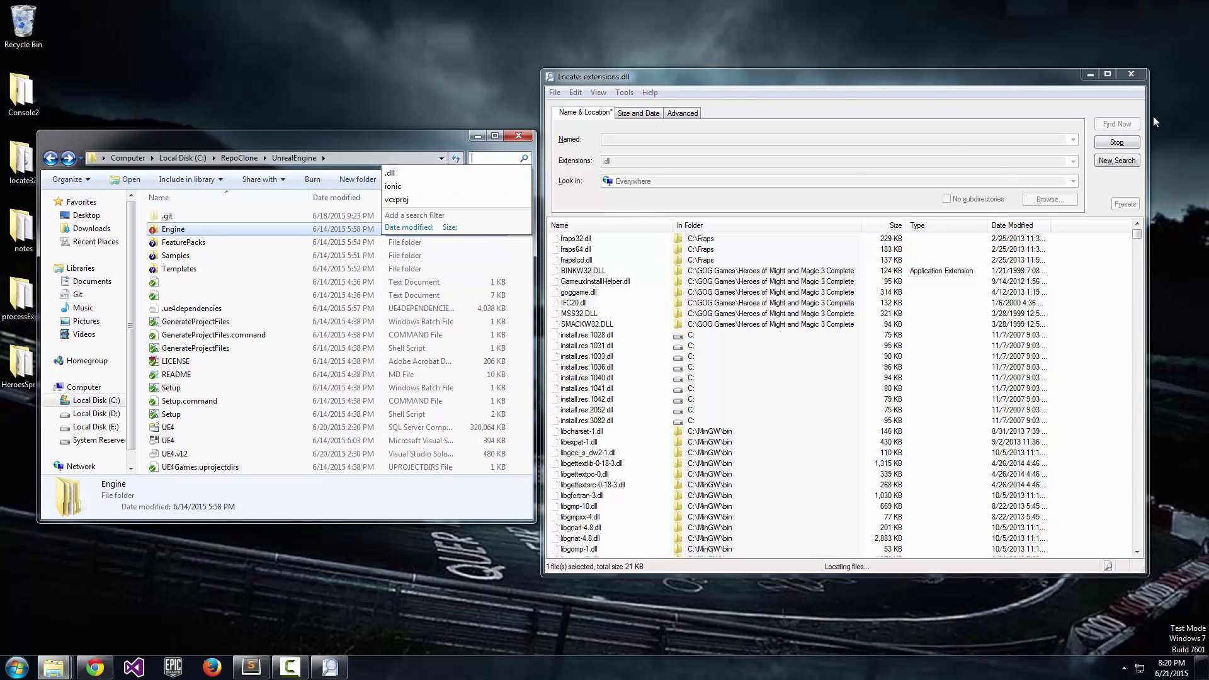
click(1122, 144)
Search the UnrealEngine folder in Explorer for .dll and browse its 952 results
mouse_move(216, 137)
mouse_down()
mouse_move(225, 117)
mouse_move(214, 116)
mouse_move(229, 119)
mouse_move(213, 121)
mouse_up()
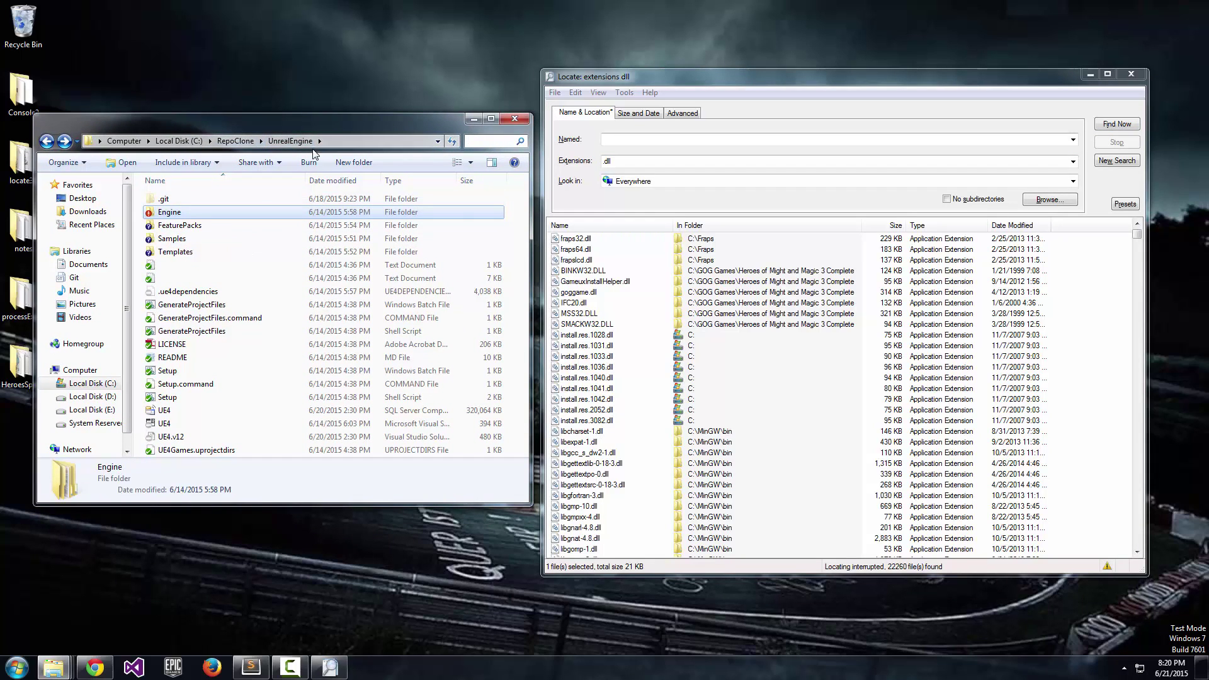
click(483, 142)
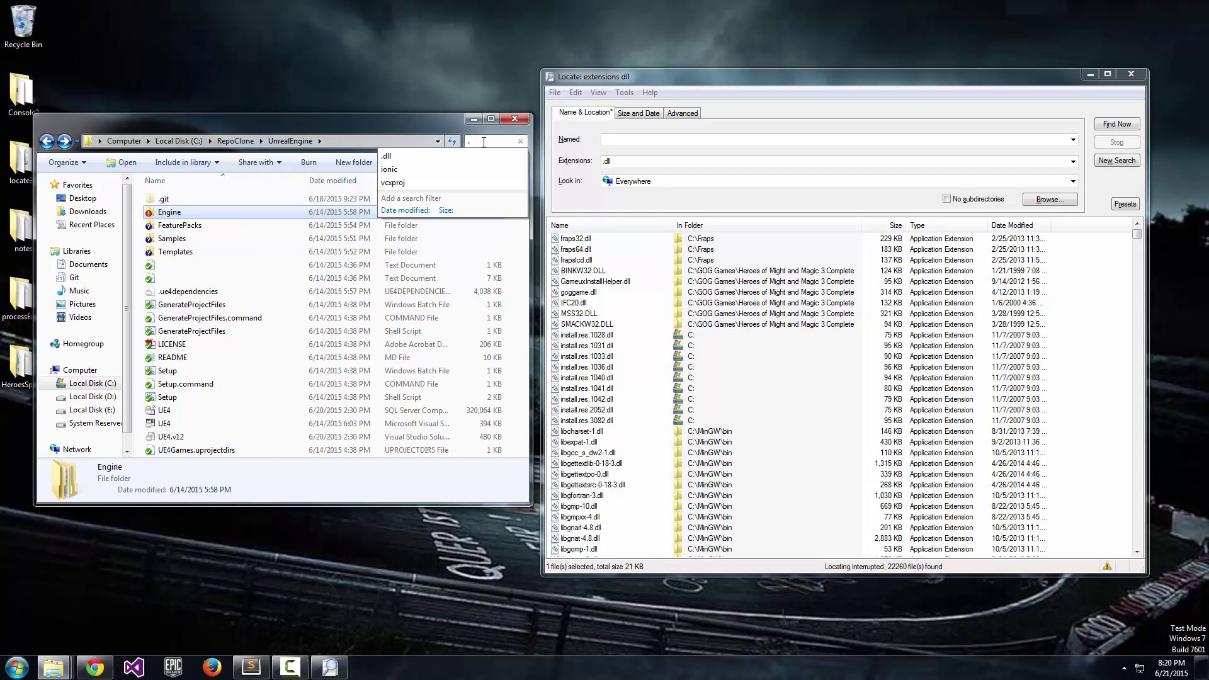
click(464, 157)
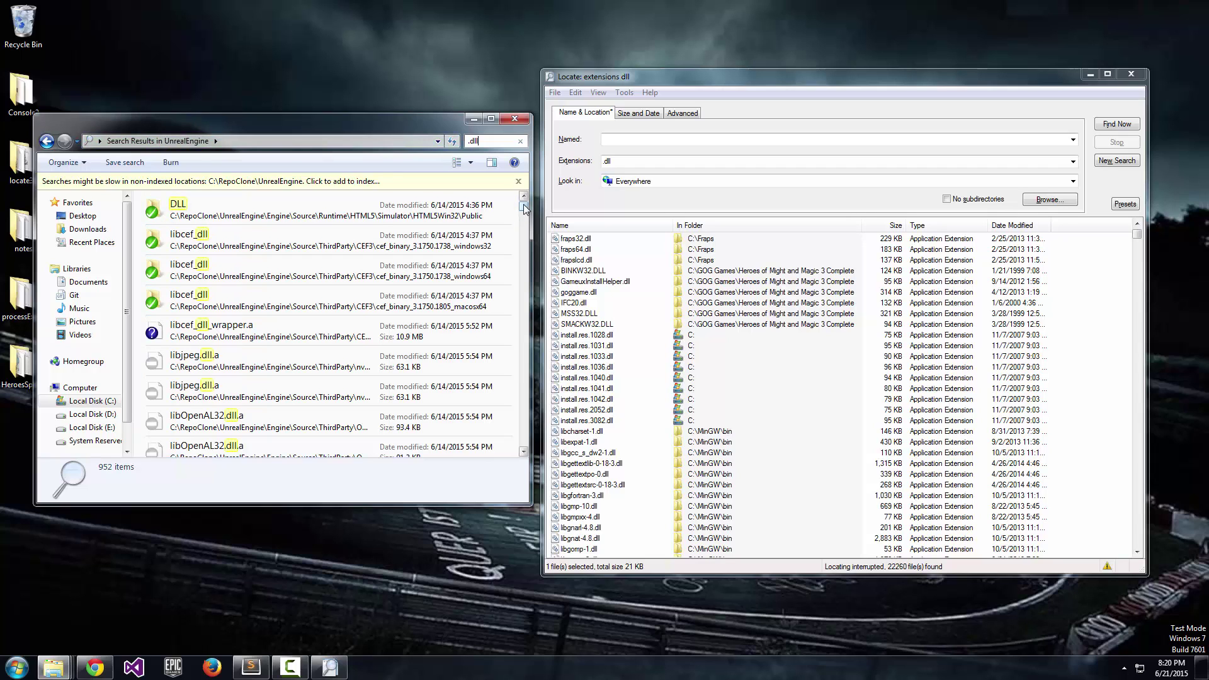
mouse_move(523, 209)
mouse_down()
mouse_move(528, 426)
mouse_move(526, 203)
mouse_up()
click(397, 214)
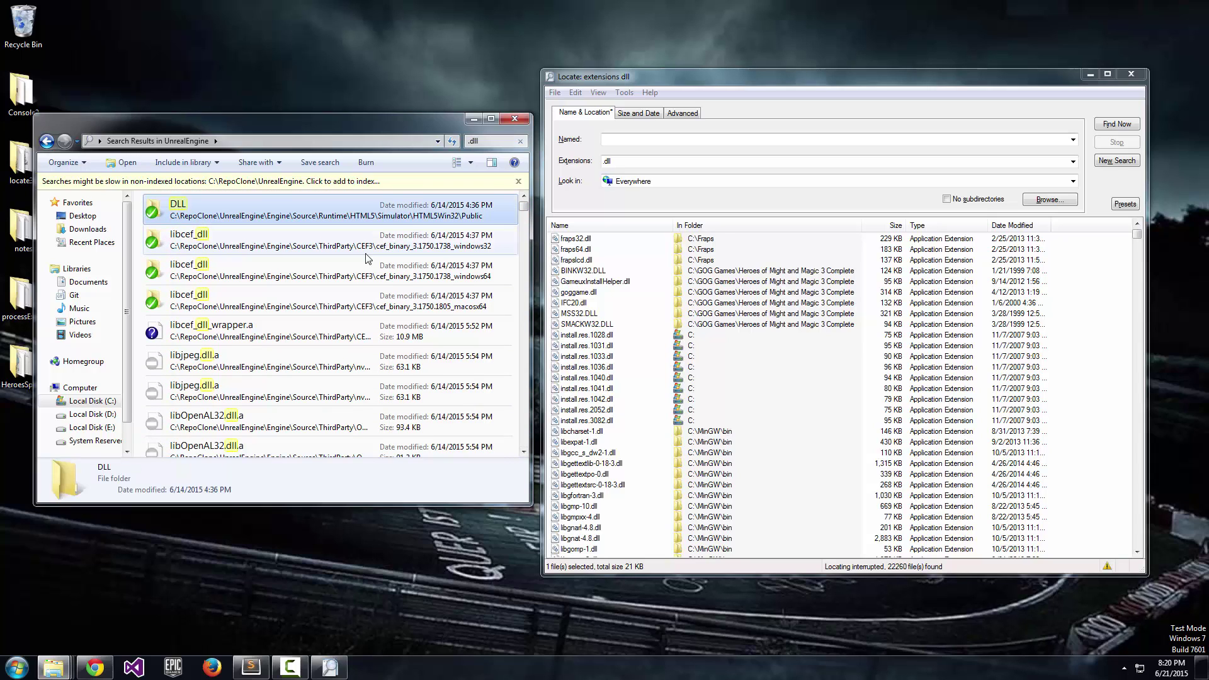
click(366, 252)
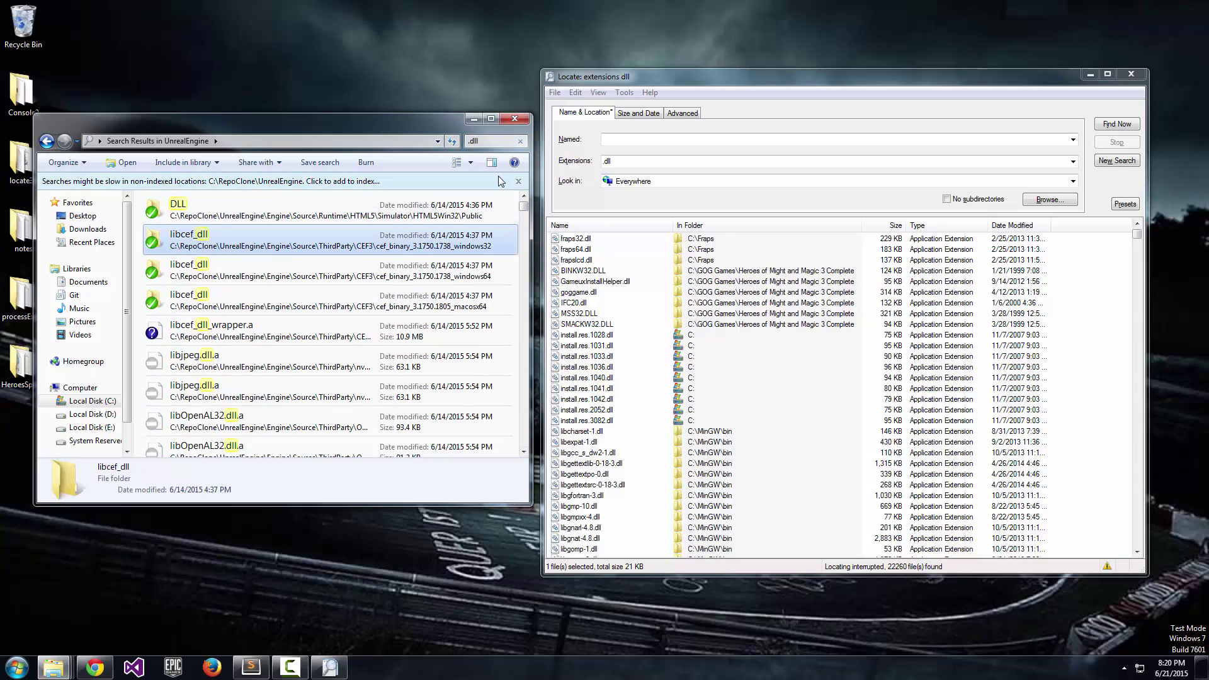
click(488, 141)
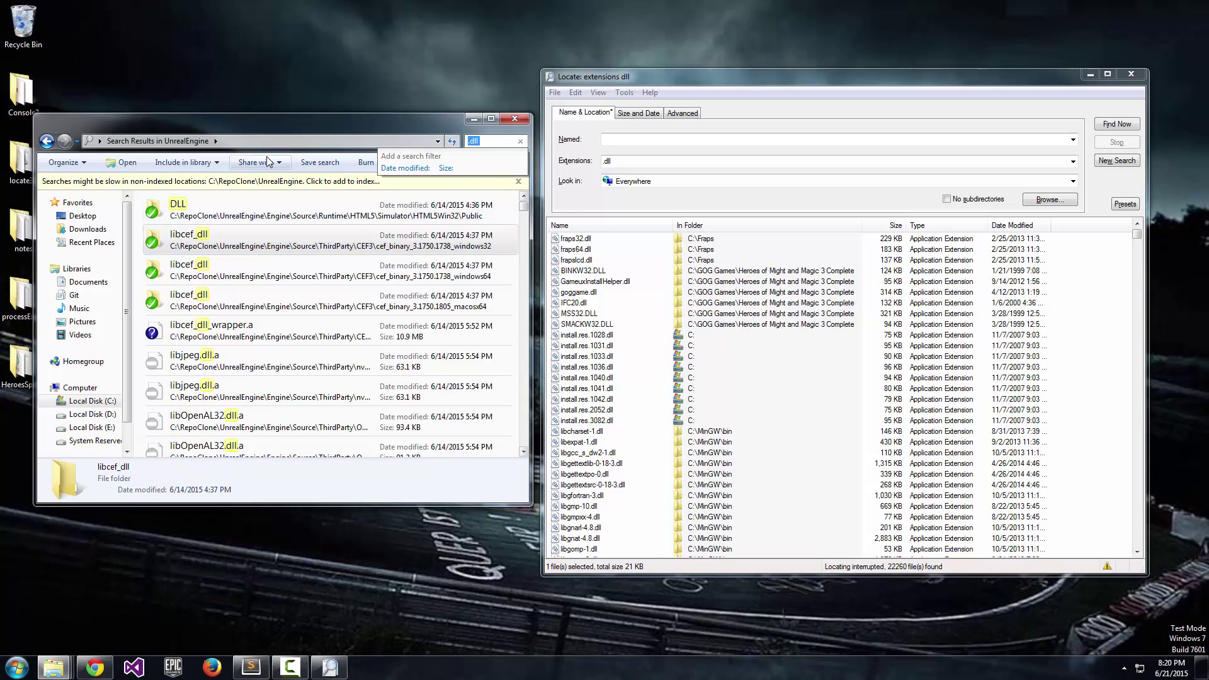
click(270, 128)
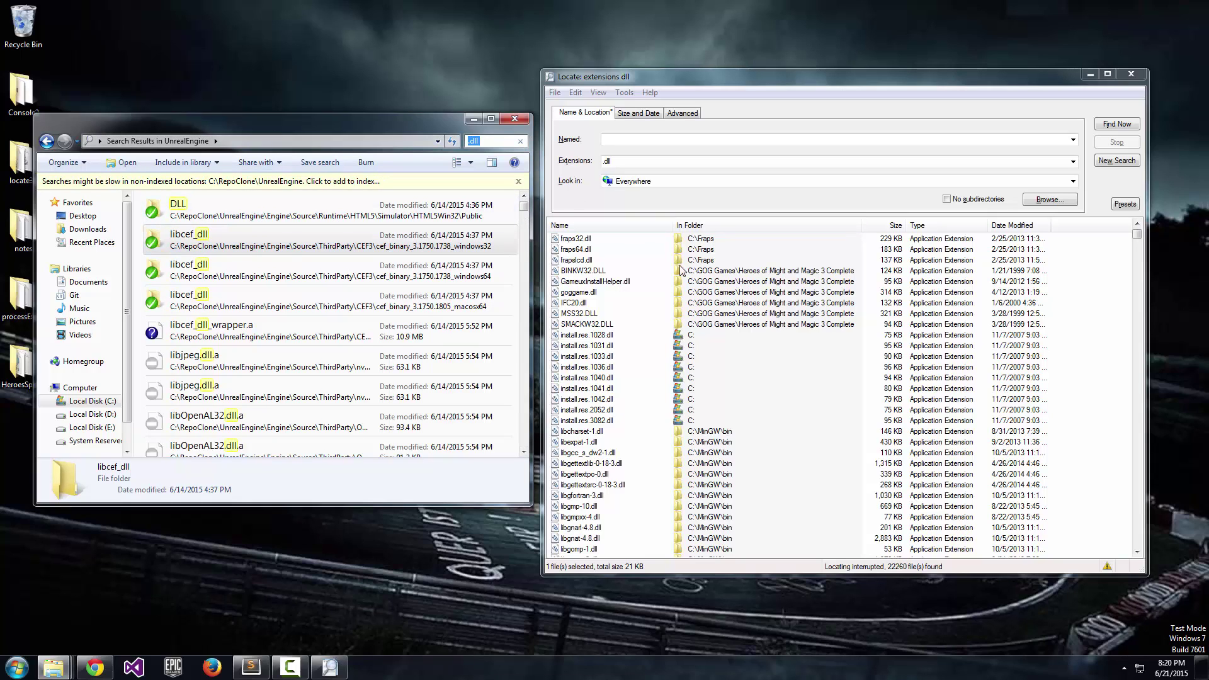
Set Locate32's Look in folder to C:\RepoClone\UnrealEngine, narrowing the DLL results to 630 files
click(1073, 181)
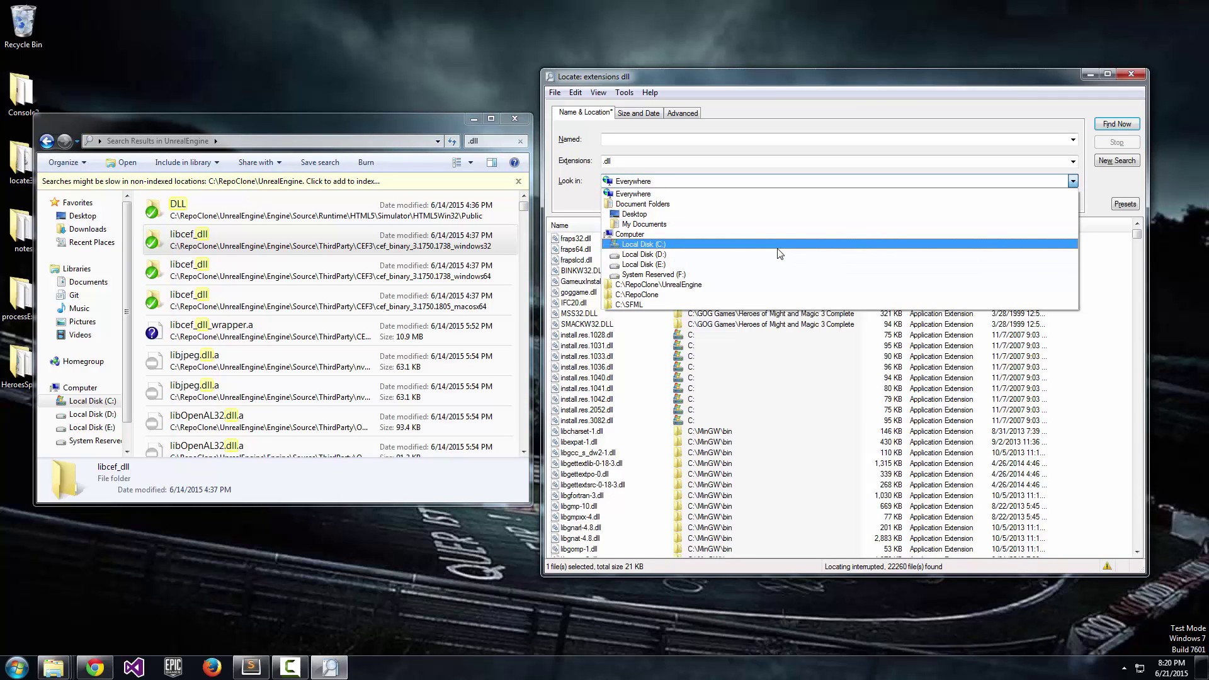
click(1074, 183)
click(1063, 201)
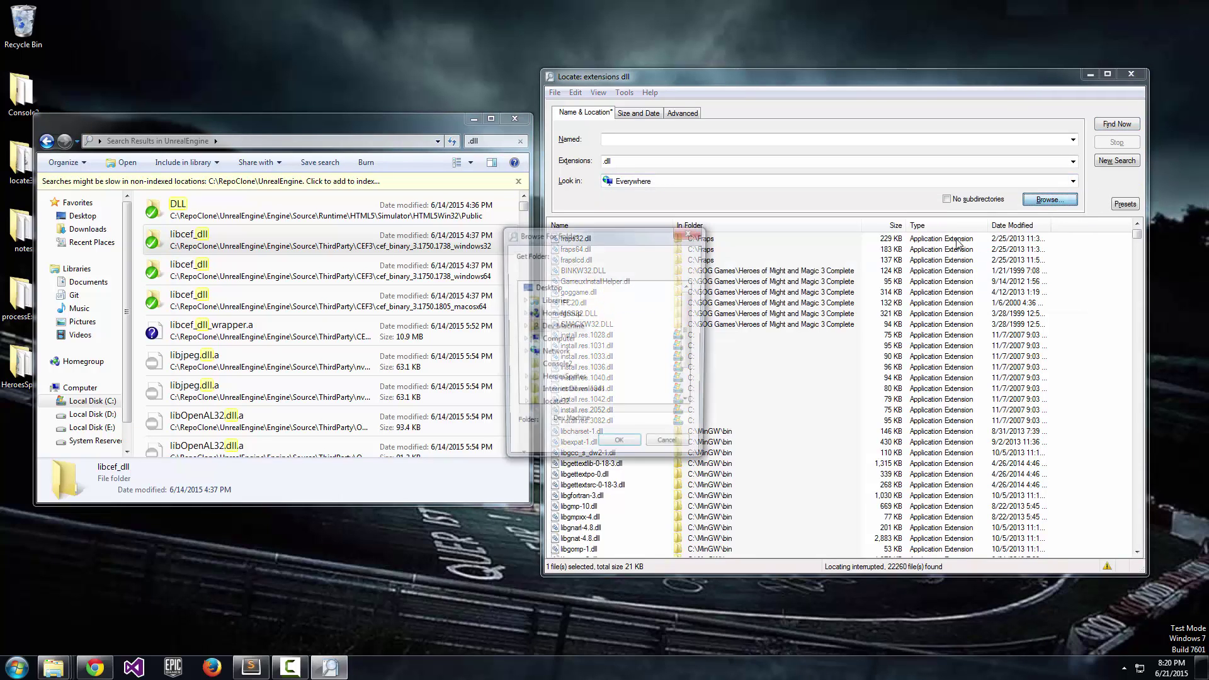
scroll(690, 343, down, 1)
click(522, 300)
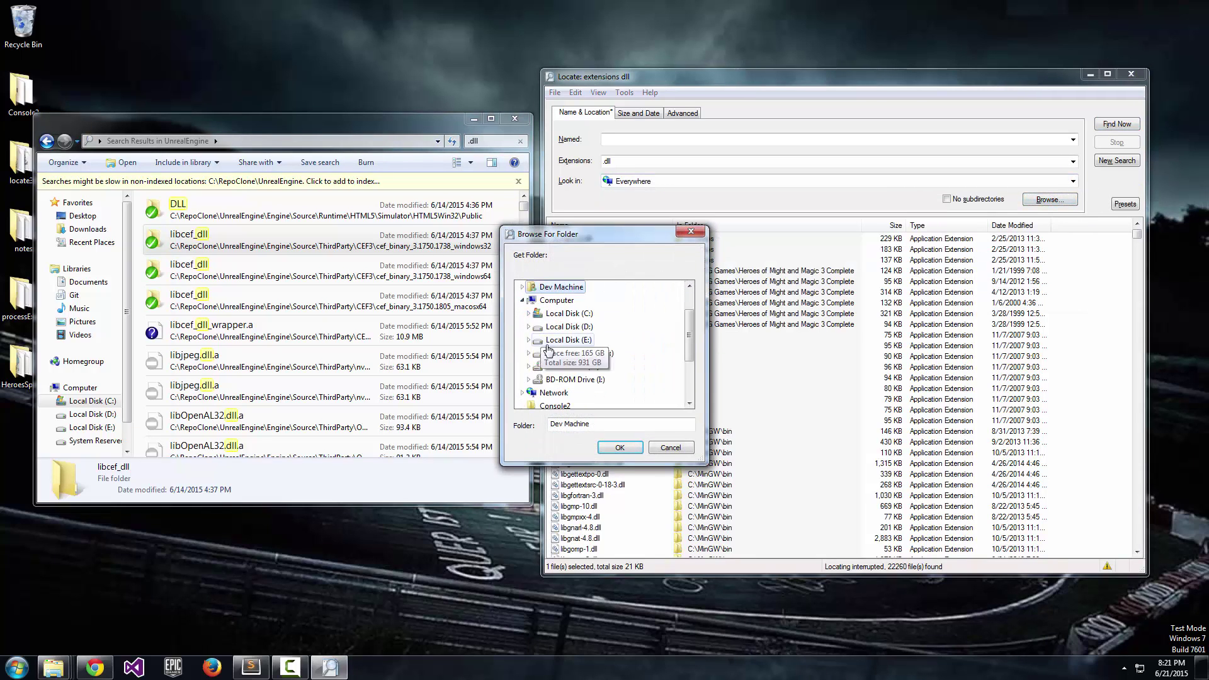
click(528, 313)
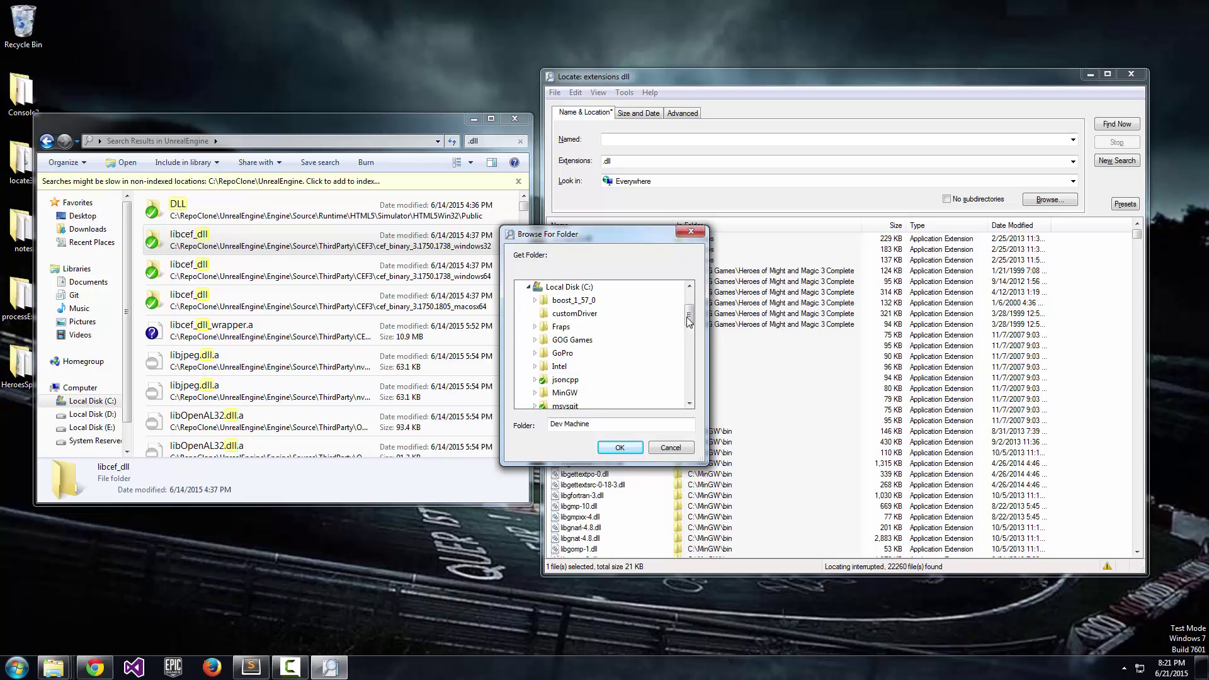
drag(689, 324, 695, 345)
scroll(689, 344, down, 2)
click(535, 353)
click(592, 393)
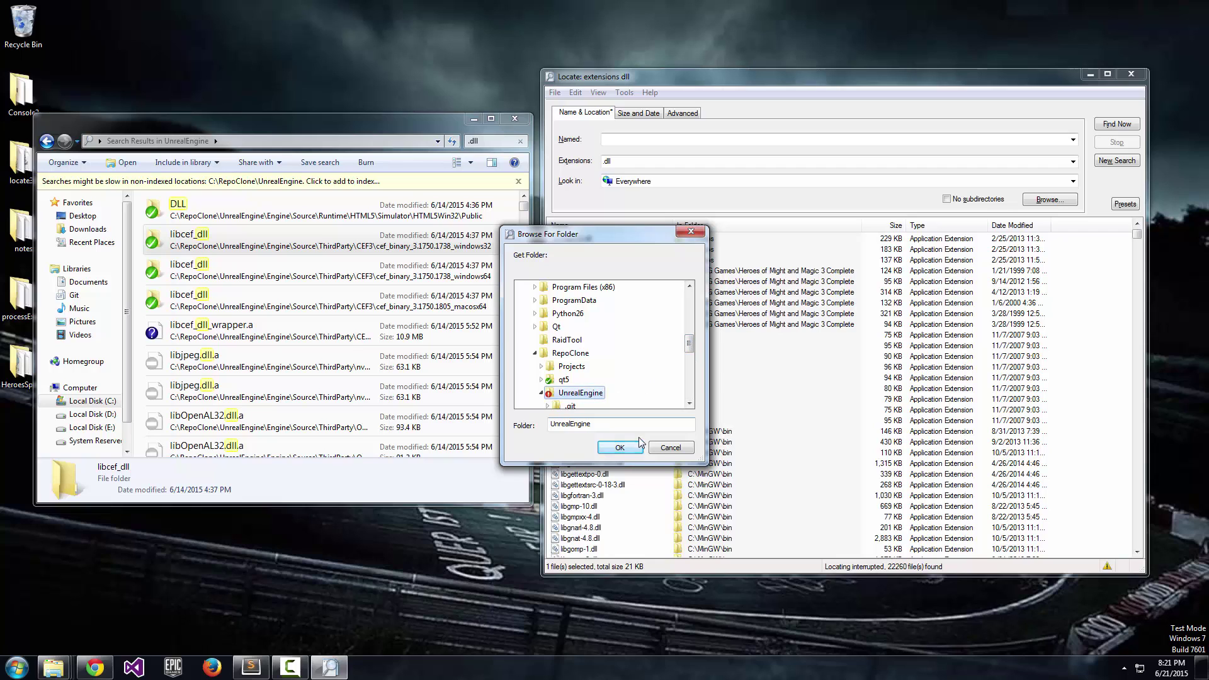
click(620, 447)
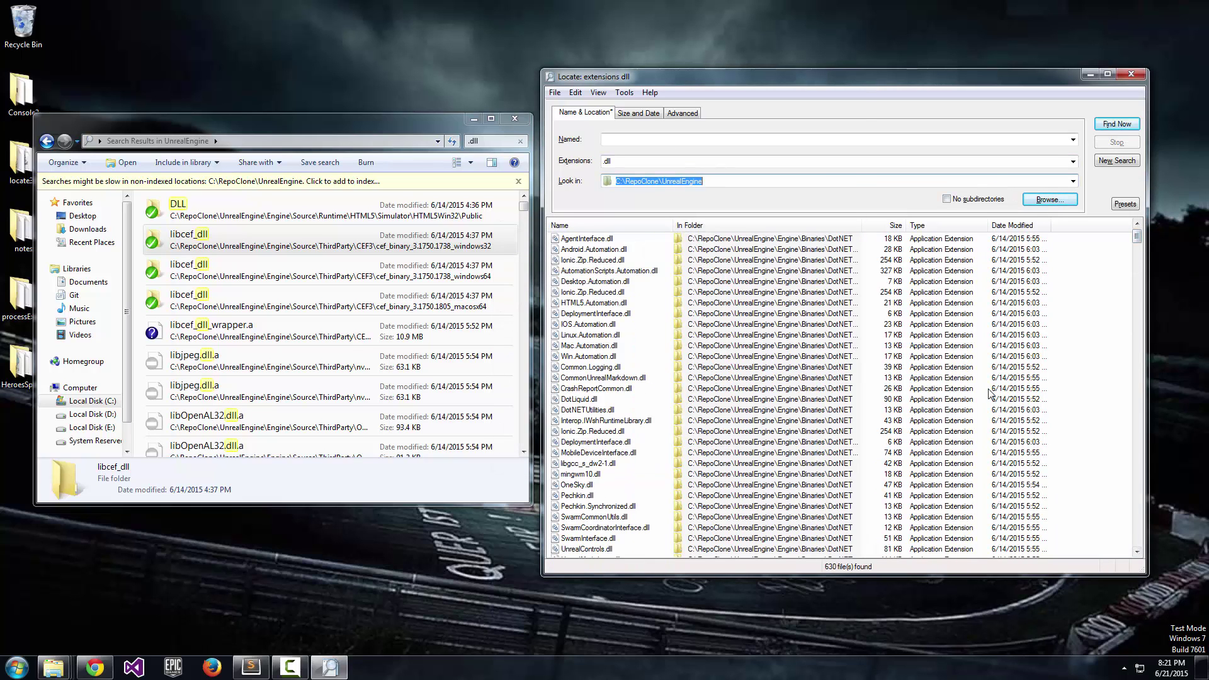
Clear the .dll extension and search names containing 'ionic', finding Ionic.Zip.Reduced.dll copies
drag(1139, 240, 1131, 584)
click(653, 165)
key(BackSpace)
key(Return)
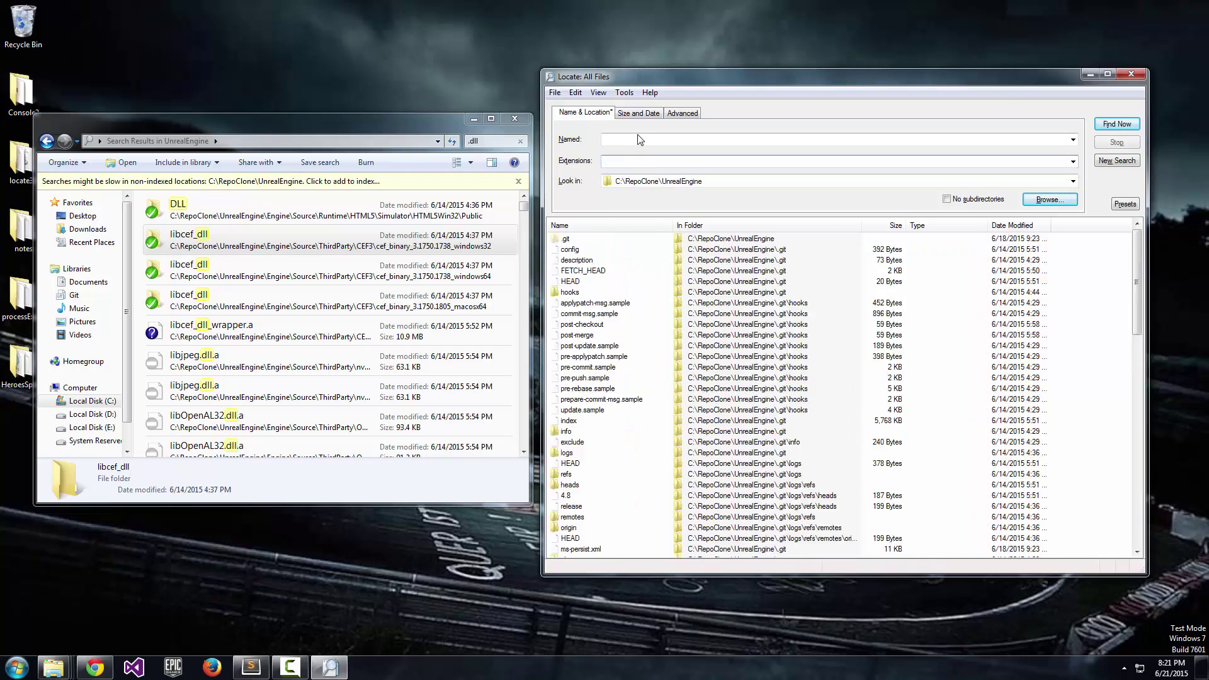
click(662, 139)
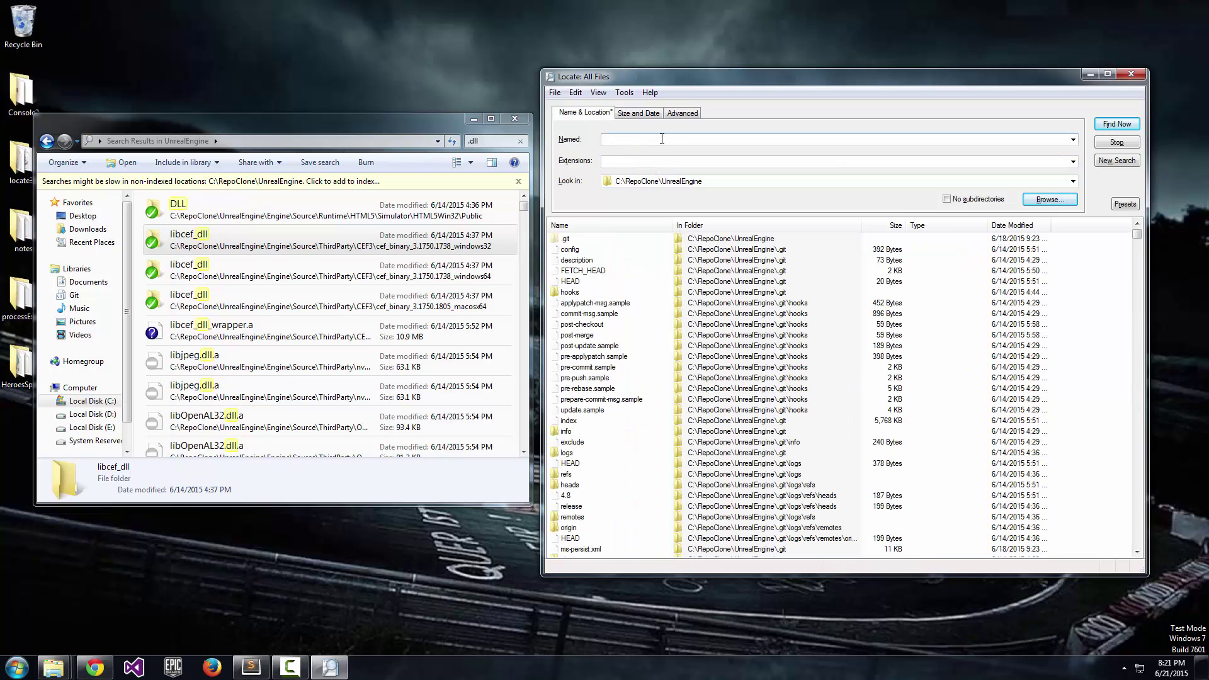
key(Return)
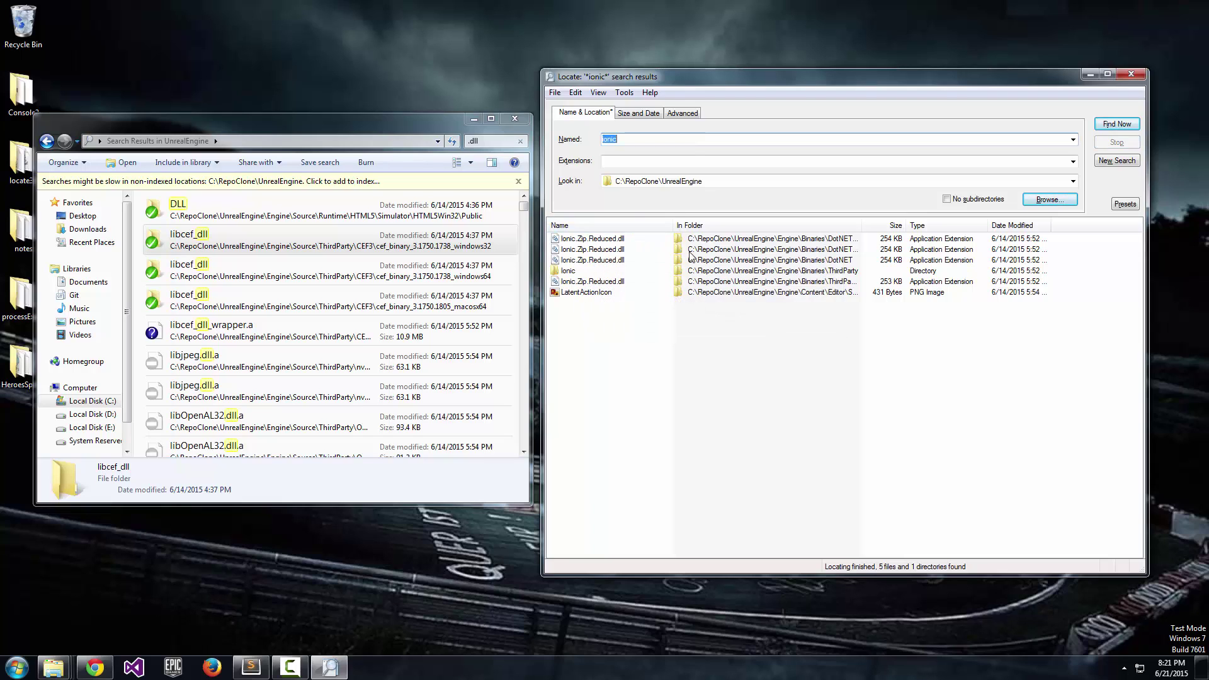
click(620, 250)
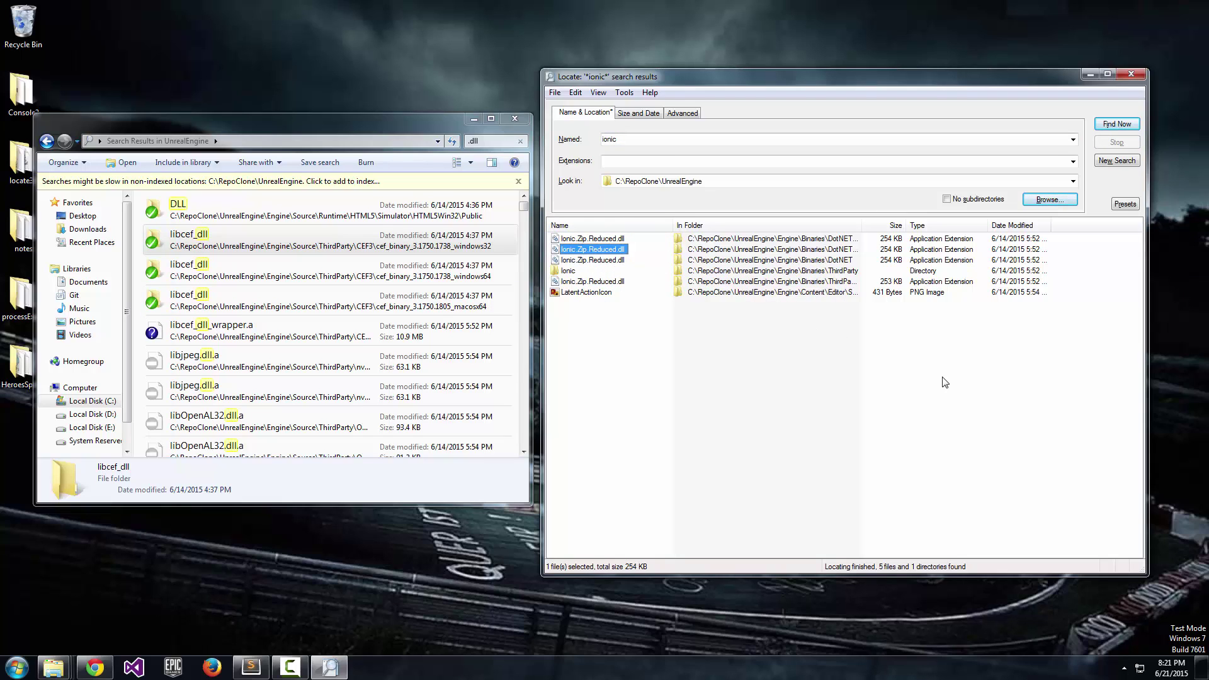
click(720, 182)
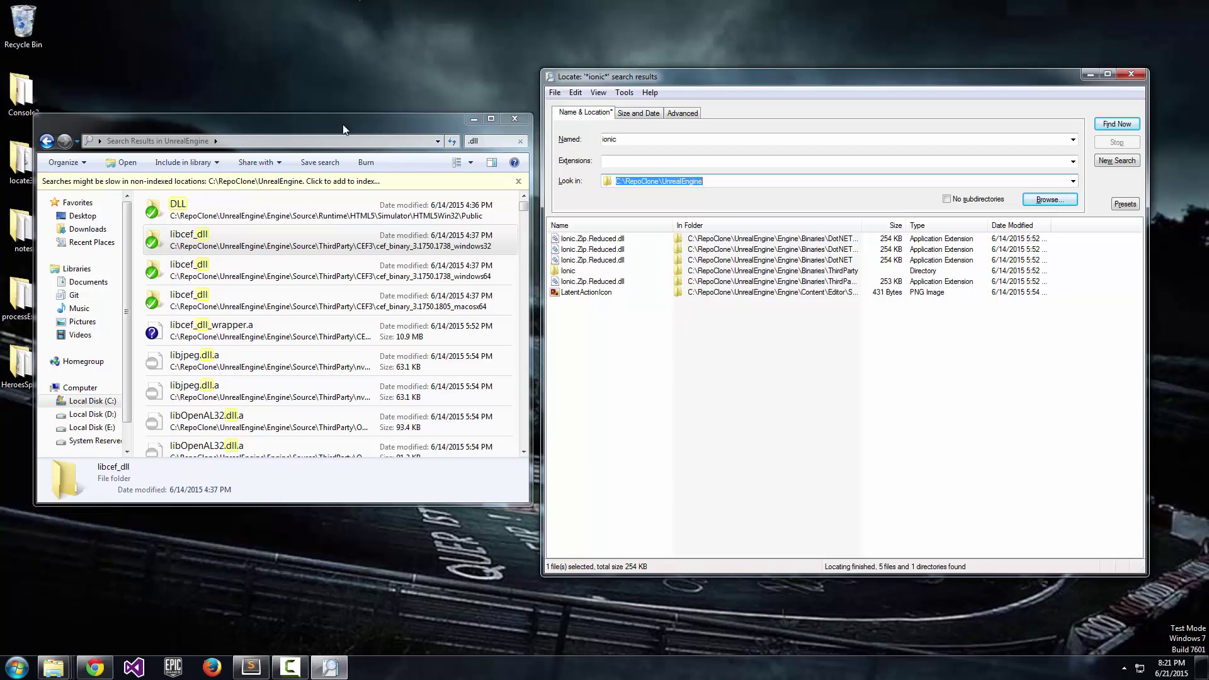
mouse_move(343, 129)
mouse_down()
mouse_move(335, 119)
mouse_move(346, 129)
mouse_up()
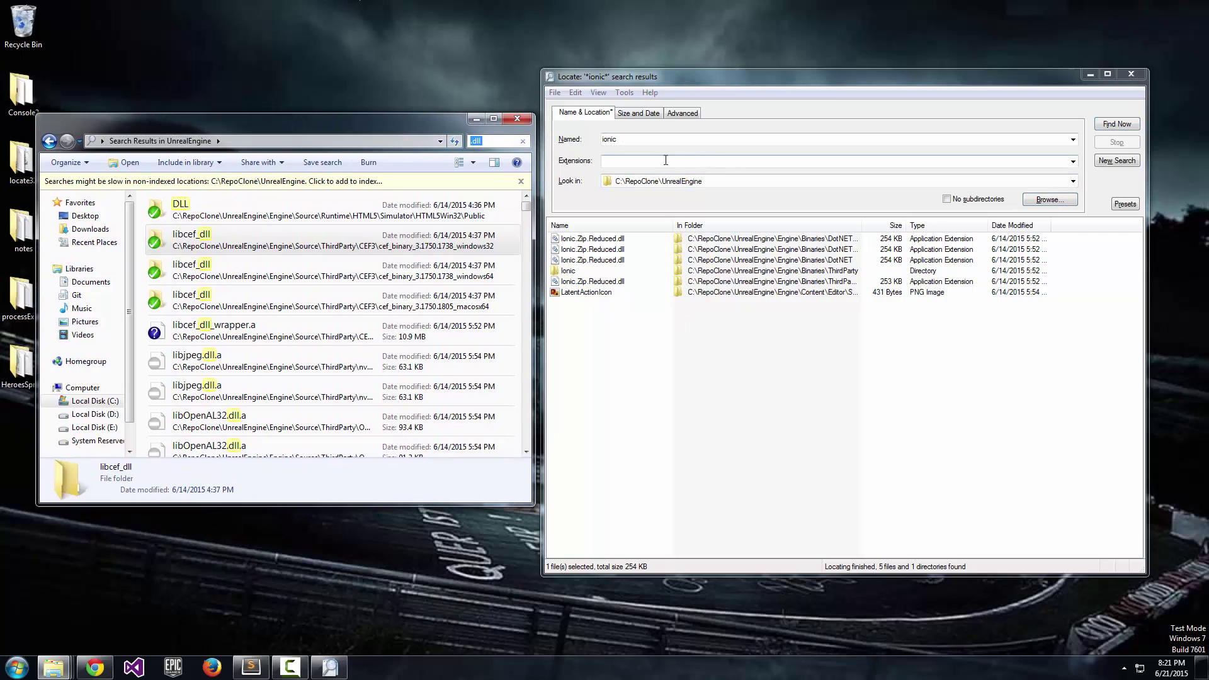
Replace the 'ionic' name filter with the .cpp extension and run the search
double_click(637, 143)
key(BackSpace)
key(Return)
click(661, 160)
text(.cpp)
key(Return)
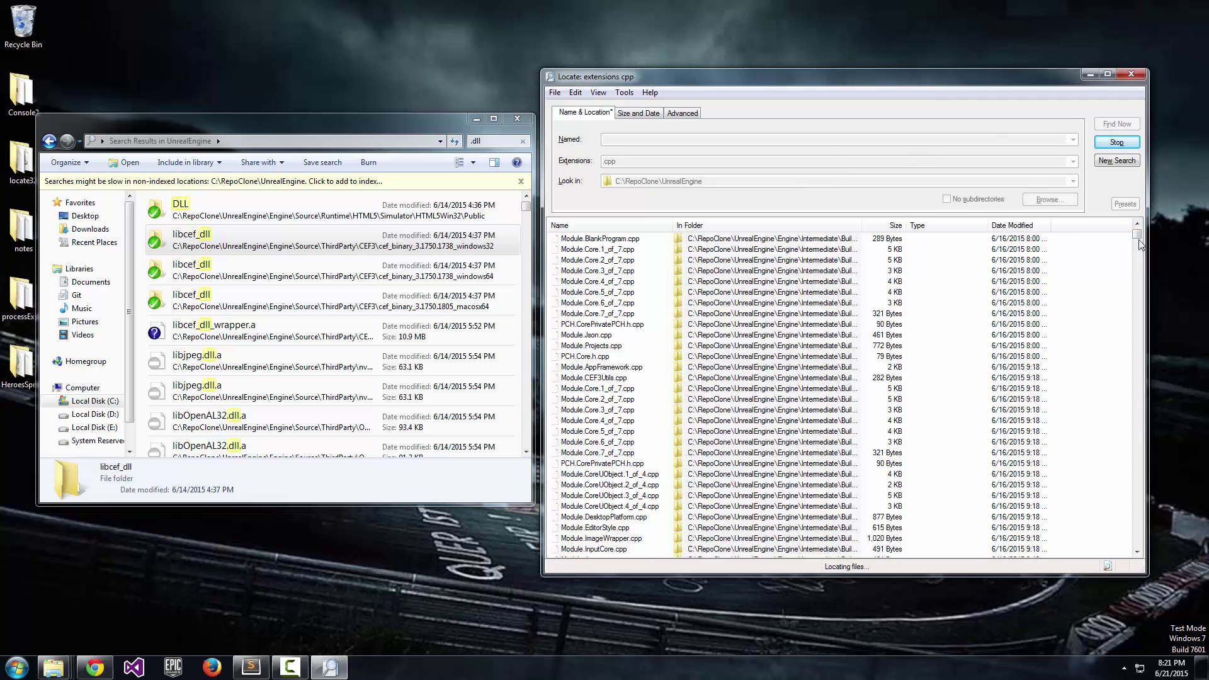
drag(1138, 235, 1143, 246)
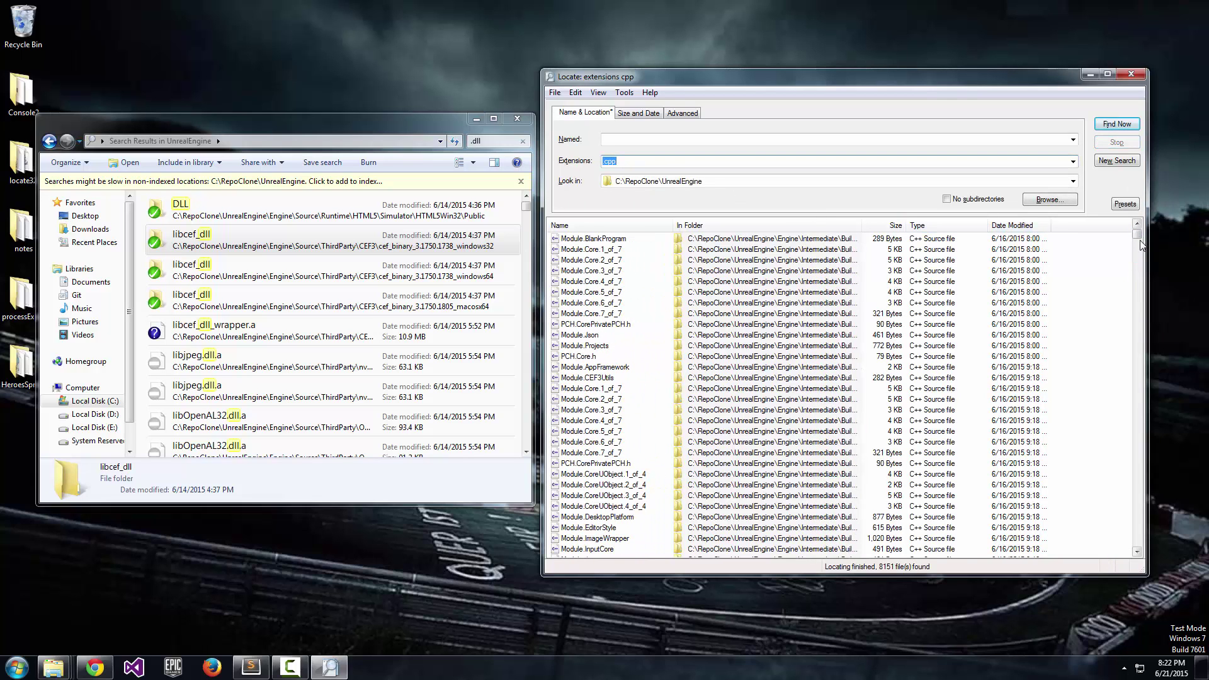
scroll(1145, 247, down, 10)
Add the Advanced content filter 'main', narrowing results to 1352 .cpp files
click(679, 116)
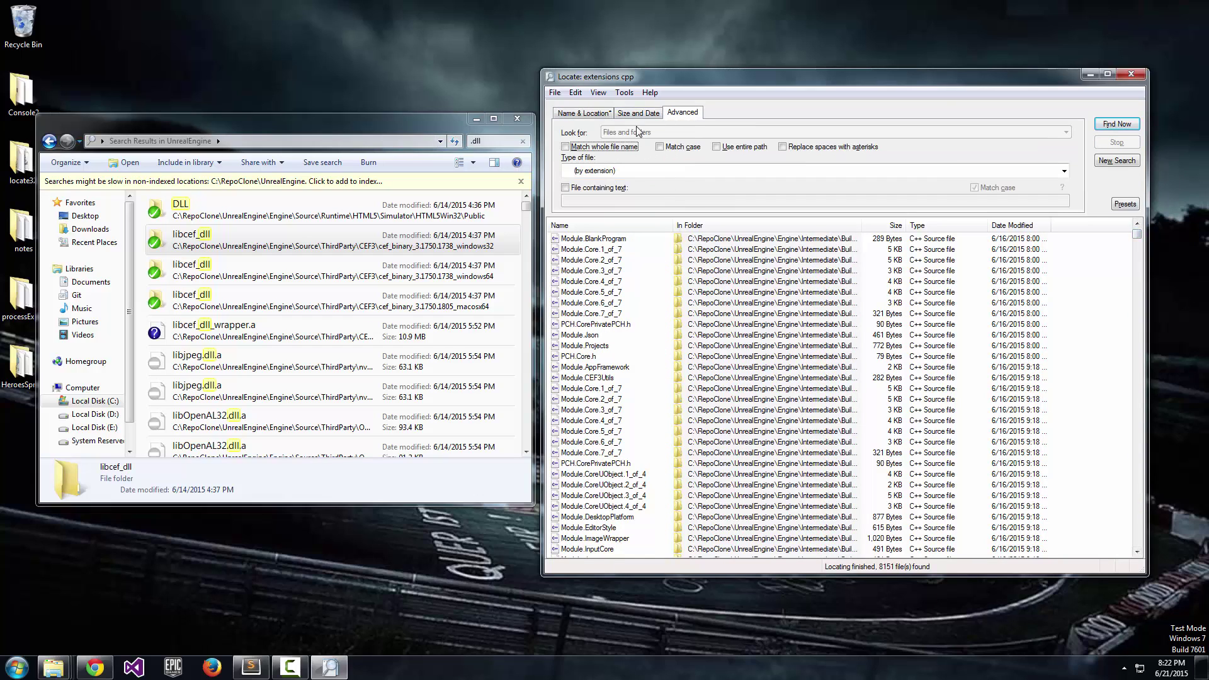
click(574, 188)
text(main)
key(Return)
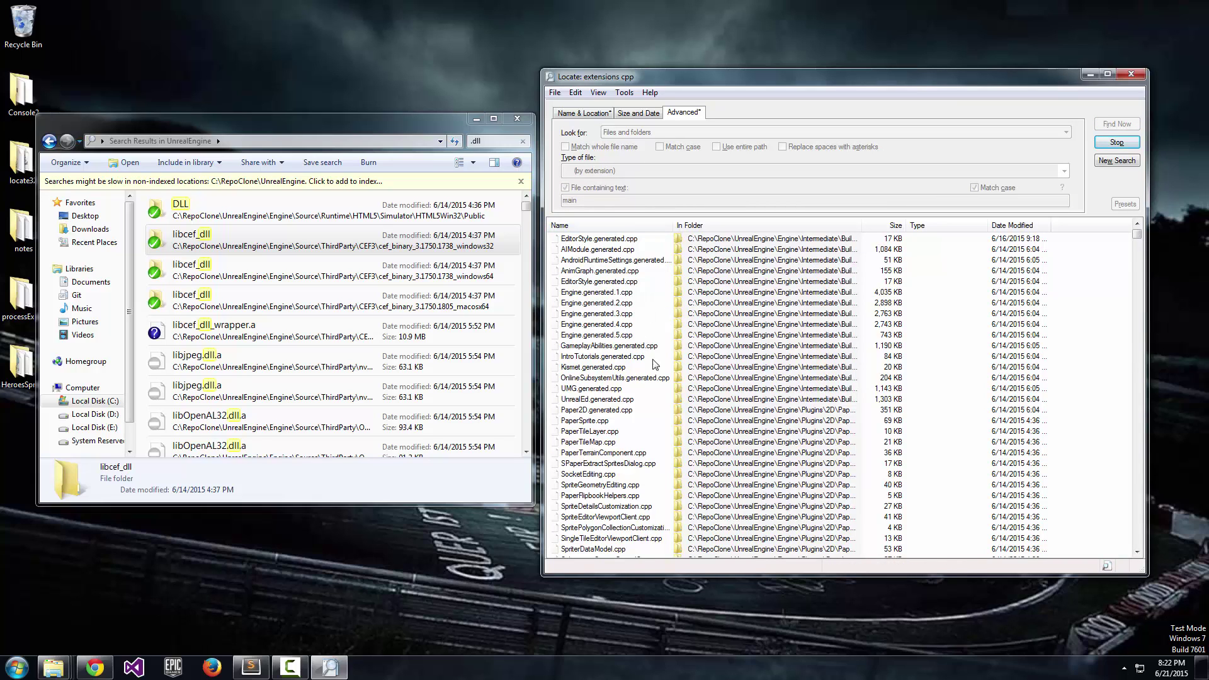
click(636, 271)
drag(1136, 235, 1066, 236)
scroll(998, 313, down, 18)
Open the EditorStyle.generated.cpp result with Visual Studio Code
right_click(582, 239)
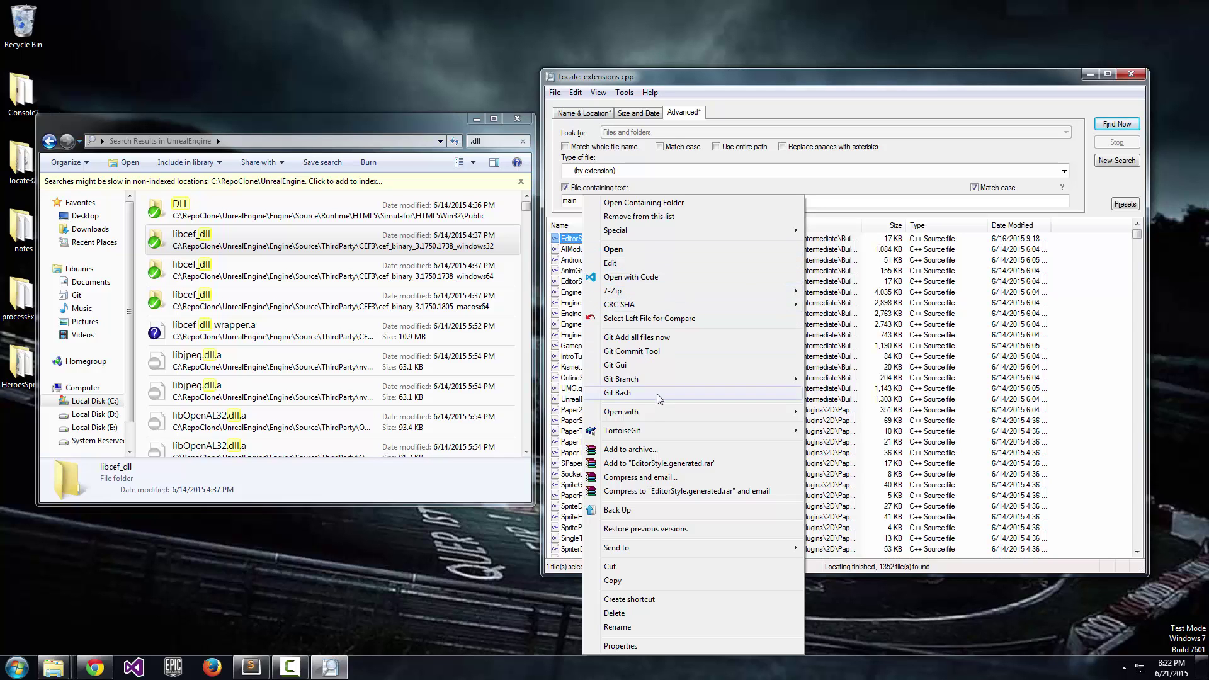
click(640, 278)
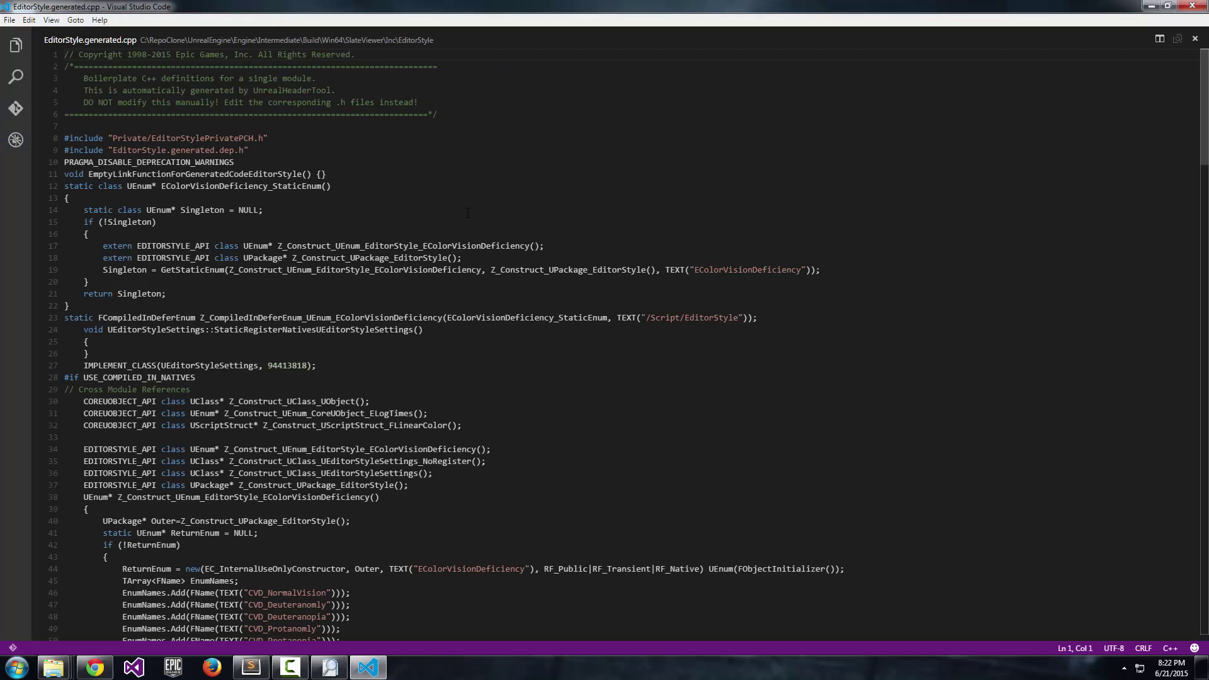
Find 'main' in EditorStyle.generated.cpp at lines 128 and 131, then close VS Code
click(468, 213)
key(ctrl+f)
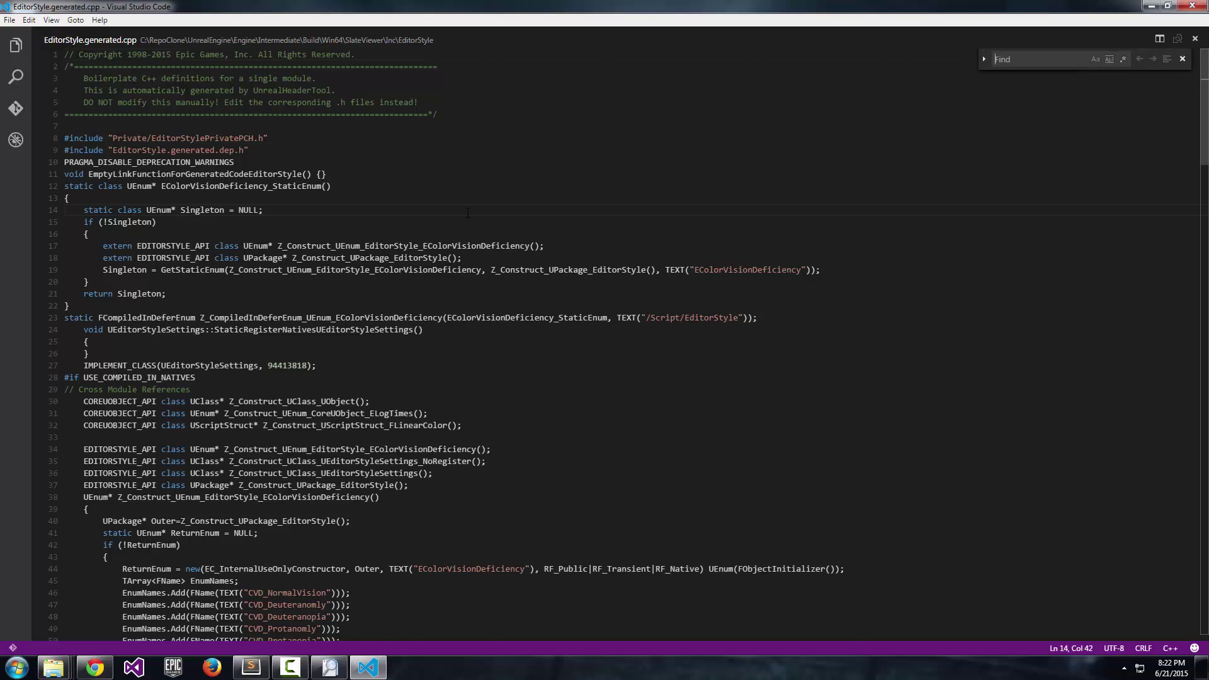
text(main)
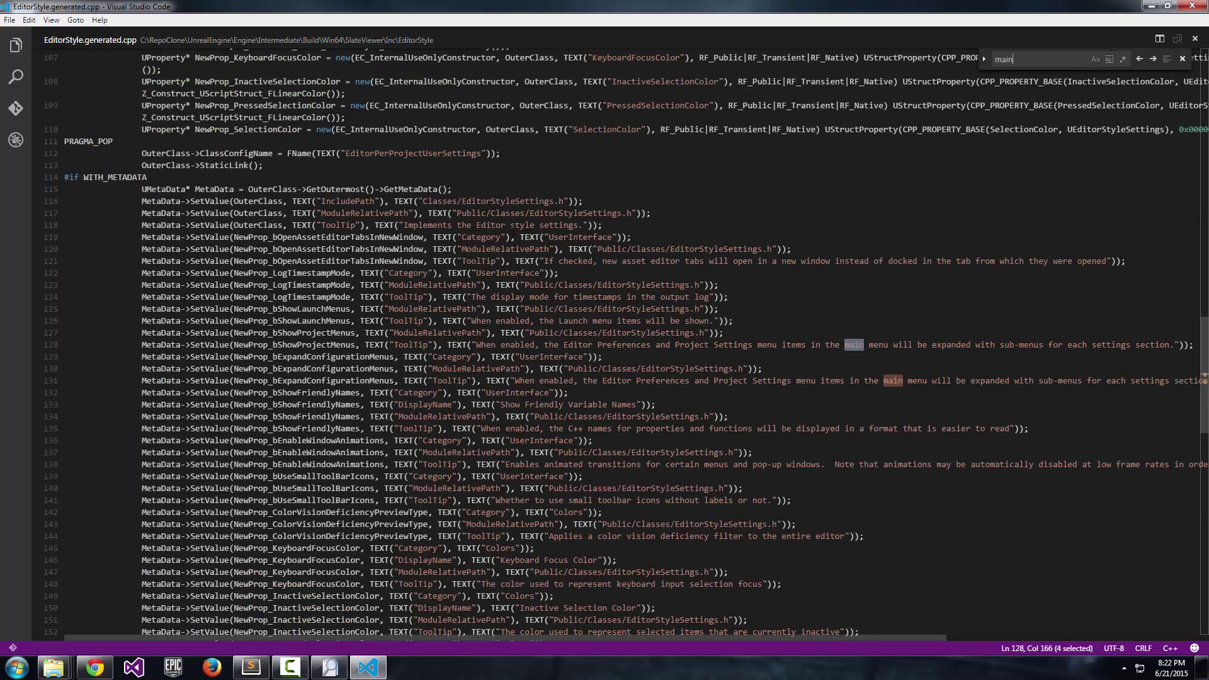
key(Return)
key(Return)
key(Return)
key(Return)
key(Return)
drag(833, 343, 873, 357)
click(903, 380)
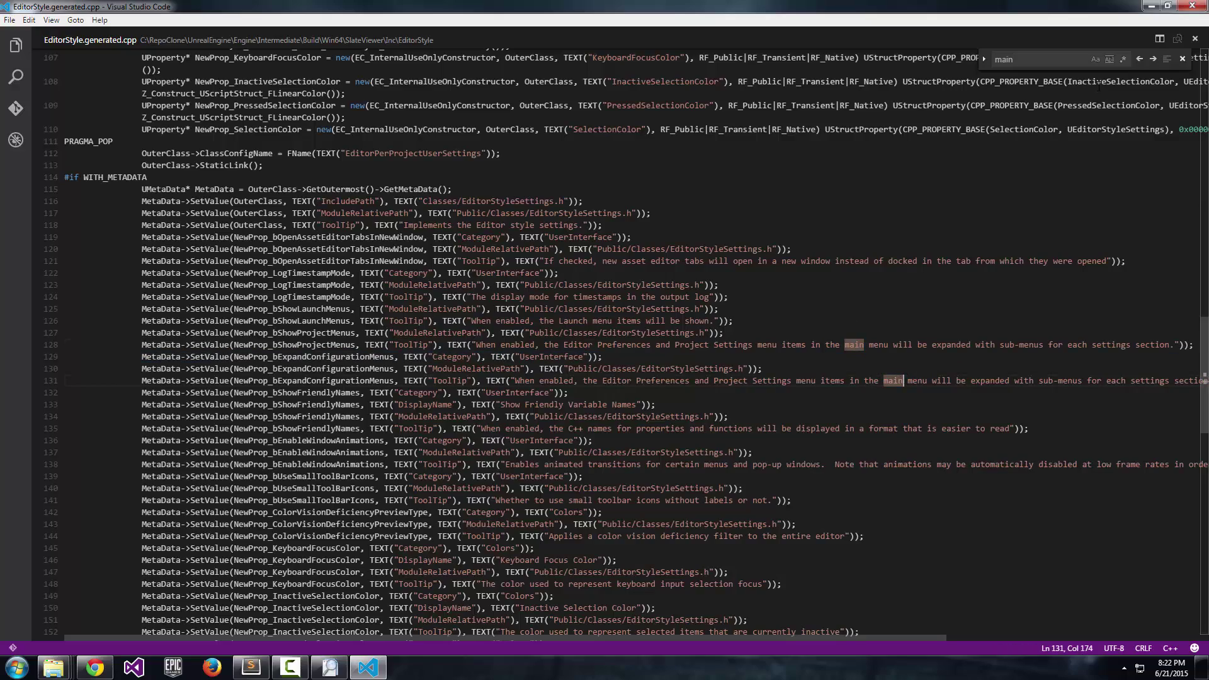
drag(718, 6, 683, 0)
click(1195, 5)
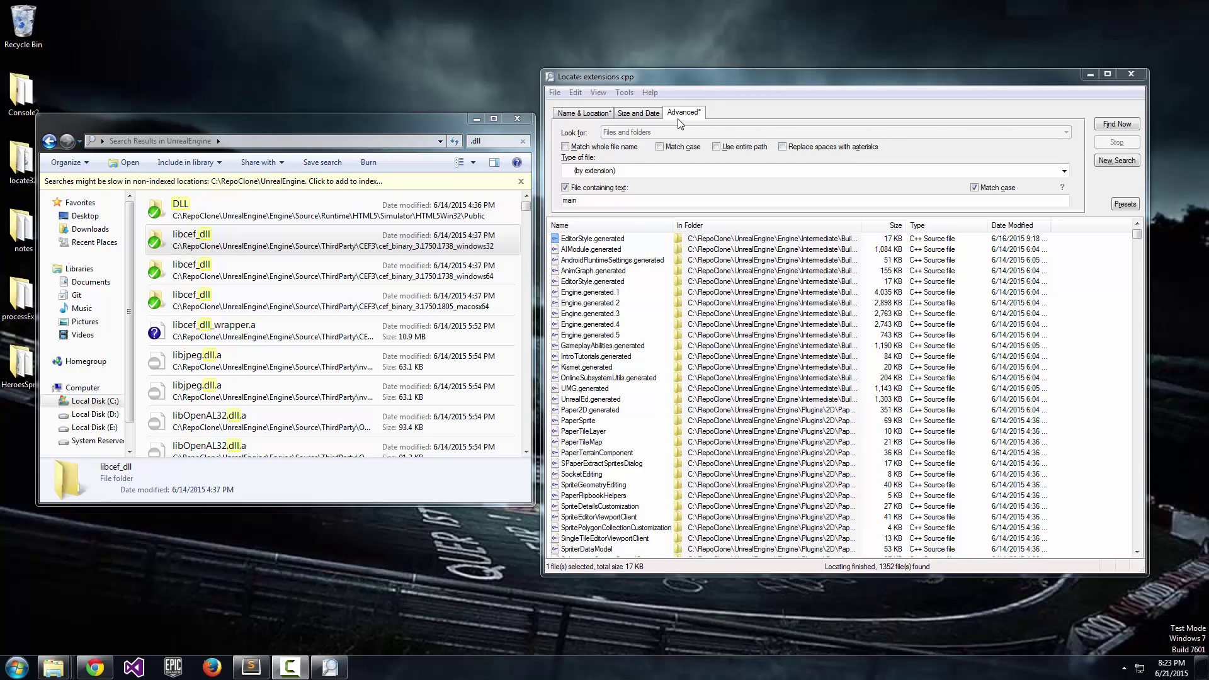
Page through the Size and Date and Advanced options, ending back on Name & Location
click(658, 117)
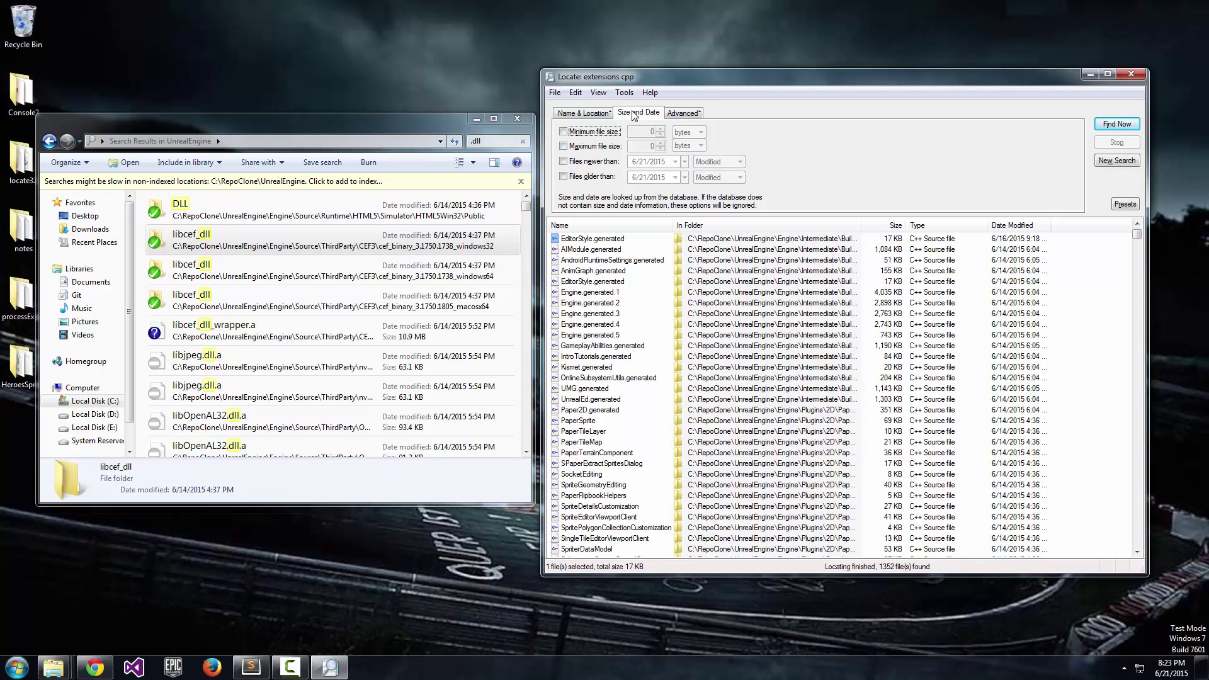
click(583, 114)
click(640, 114)
click(675, 114)
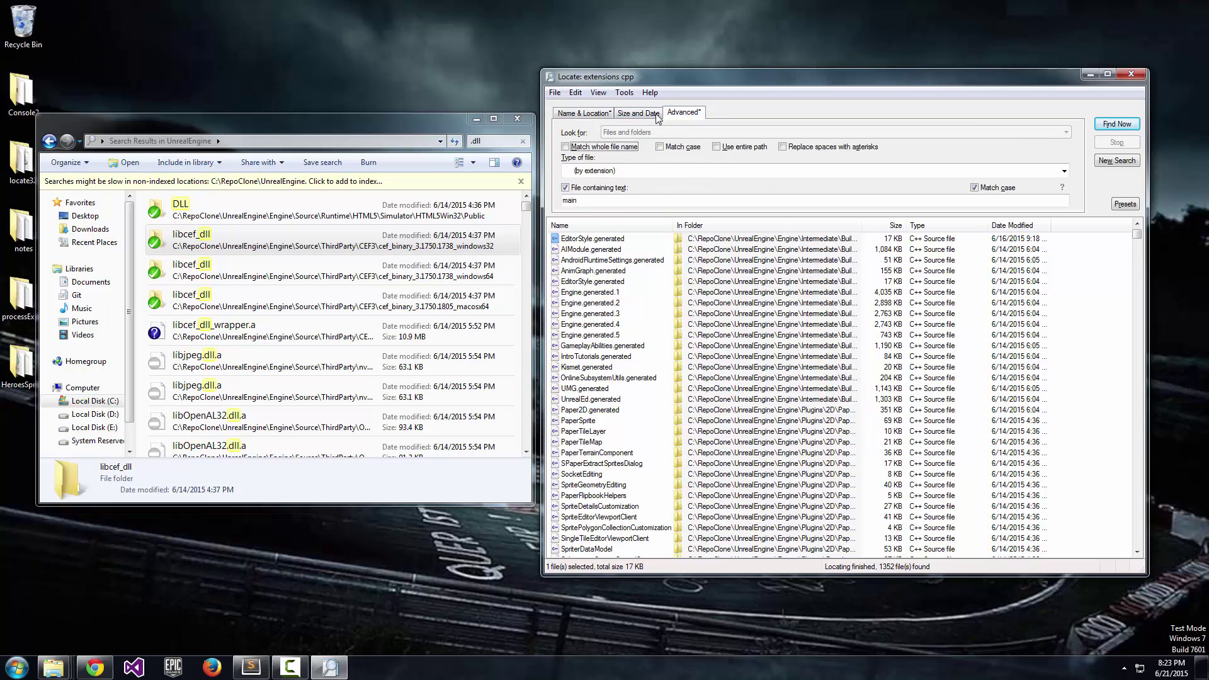
click(642, 114)
click(595, 112)
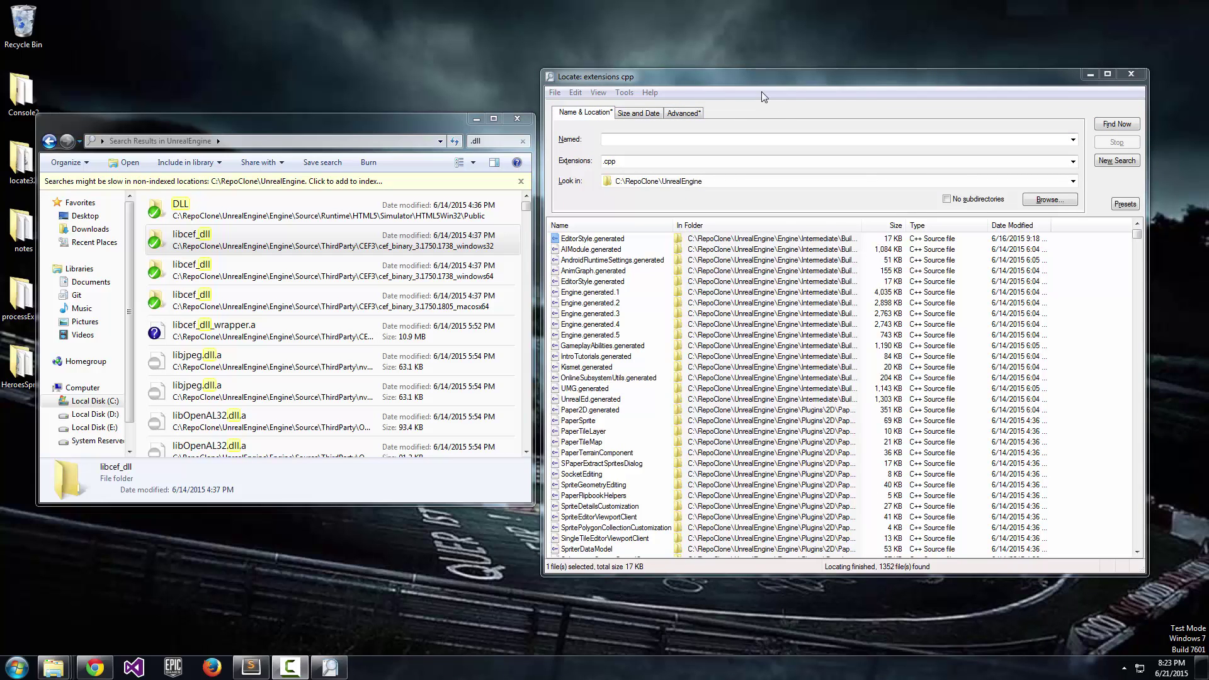
click(682, 162)
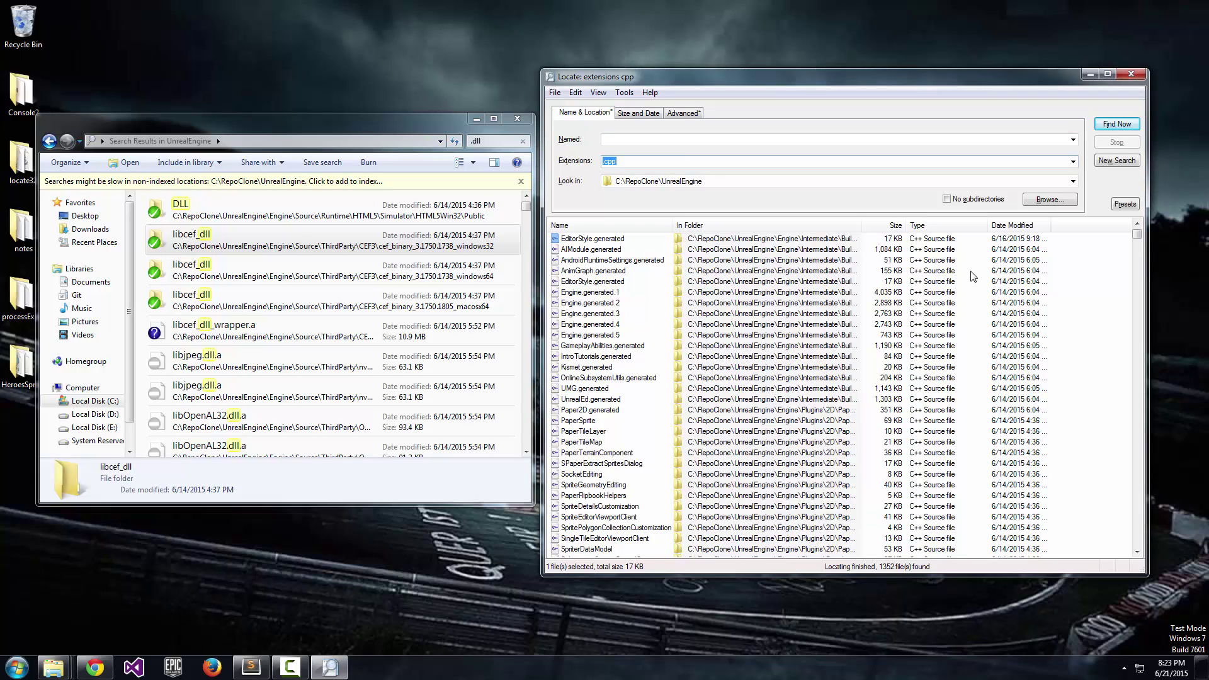
click(290, 668)
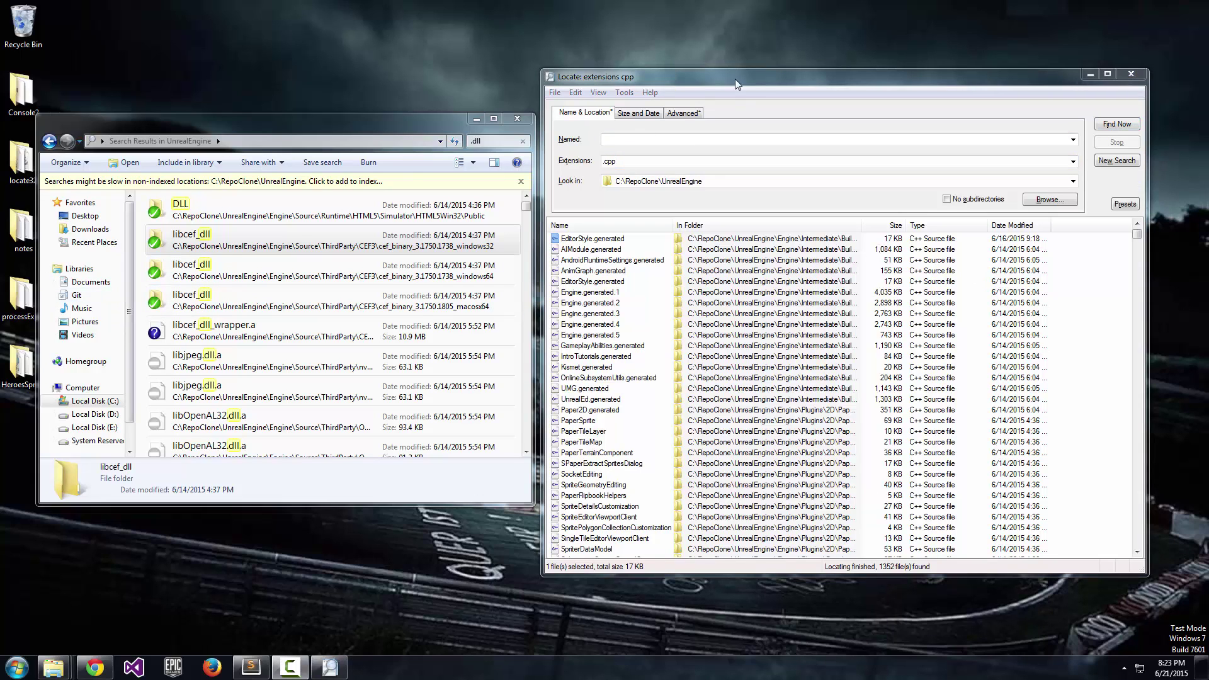